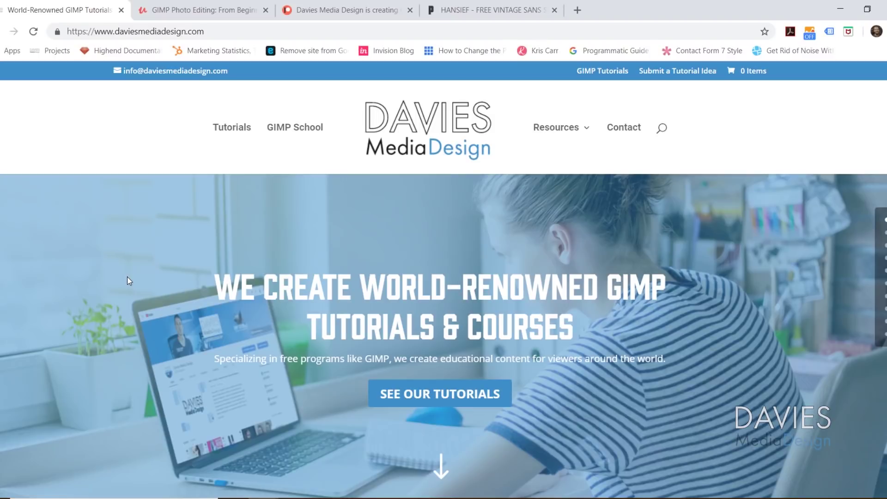
Look through the Davies Media Design home page down to its translation section, and view the Udemy course and Patreon pages.
{"action": "scroll", "coordinate": [186, 314], "scroll_direction": "down", "scroll_amount": 5}
{"action": "scroll", "coordinate": [187, 317], "scroll_direction": "down", "scroll_amount": 10}
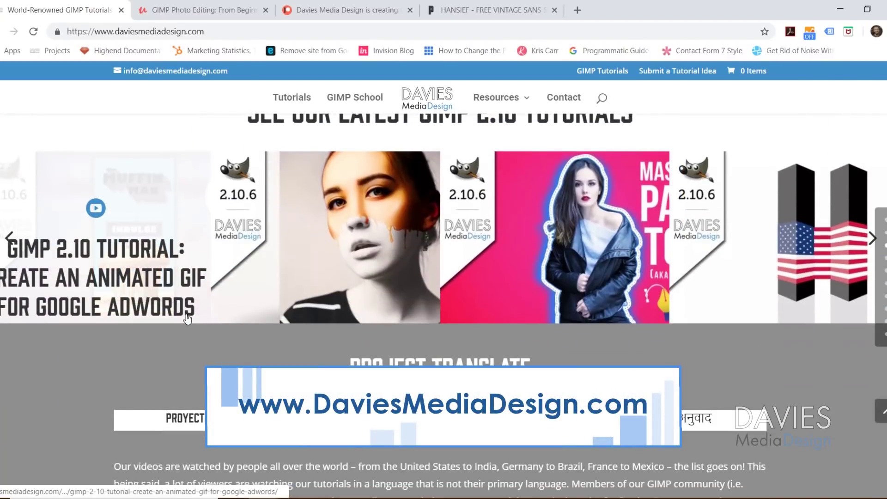
{"action": "scroll", "coordinate": [188, 319], "scroll_direction": "down", "scroll_amount": 5}
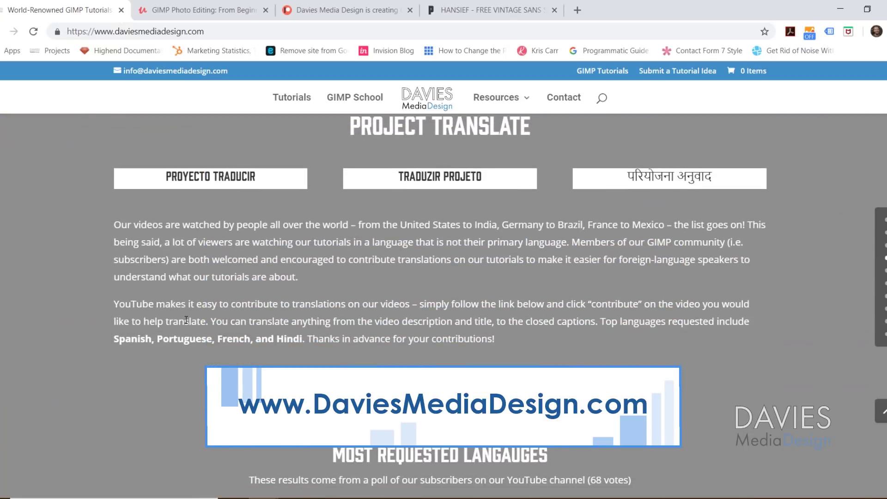
{"action": "scroll", "coordinate": [189, 328], "scroll_direction": "down", "scroll_amount": 5}
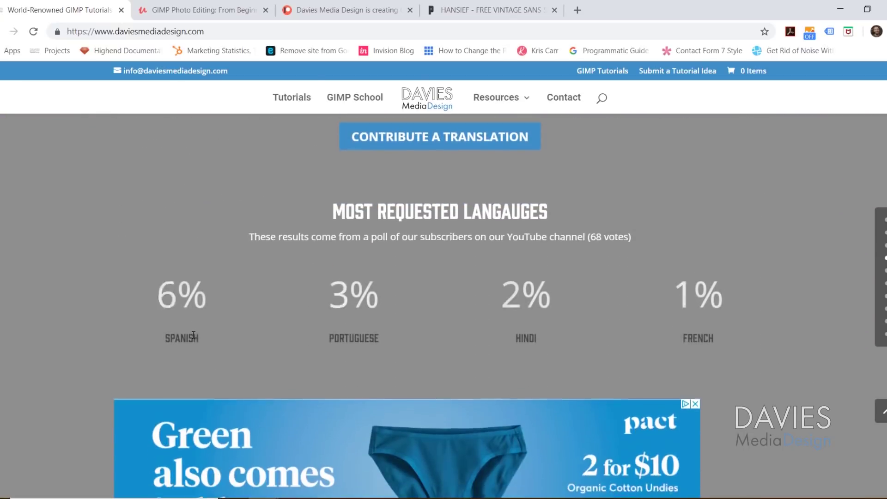
{"action": "scroll", "coordinate": [193, 335], "scroll_direction": "down", "scroll_amount": 15}
{"action": "scroll", "coordinate": [194, 339], "scroll_direction": "down", "scroll_amount": 10}
{"action": "scroll", "coordinate": [194, 339], "scroll_direction": "down", "scroll_amount": 1}
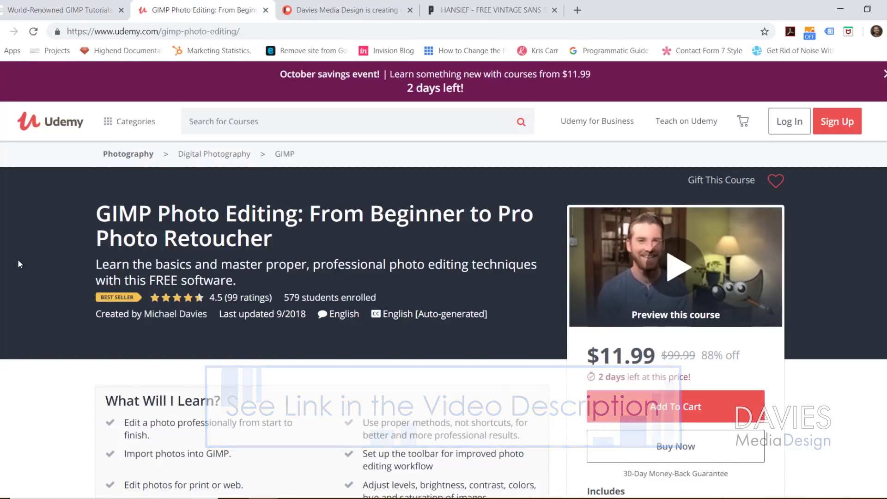
{"action": "left_click", "coordinate": [322, 7]}
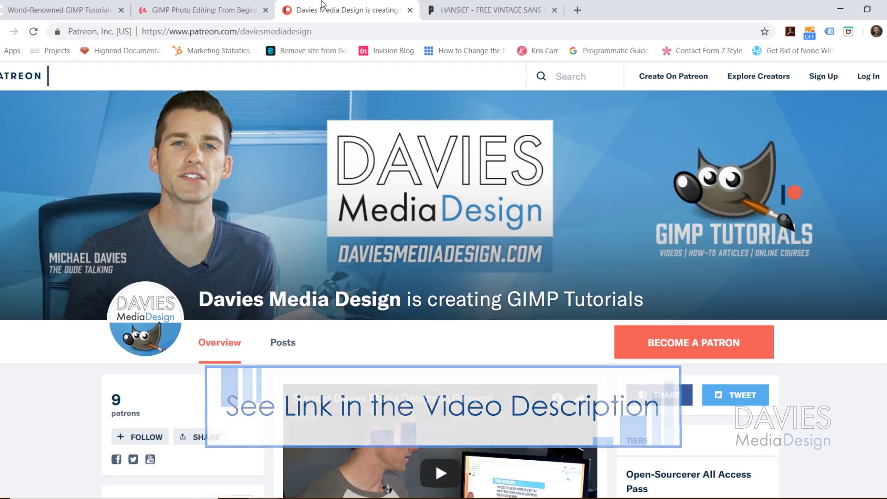
Examine the Hansief font page on Pixel Surplus, including the licence note, type samples and download link.
{"action": "left_click", "coordinate": [491, 13]}
{"action": "scroll", "coordinate": [688, 249], "scroll_direction": "up", "scroll_amount": 15}
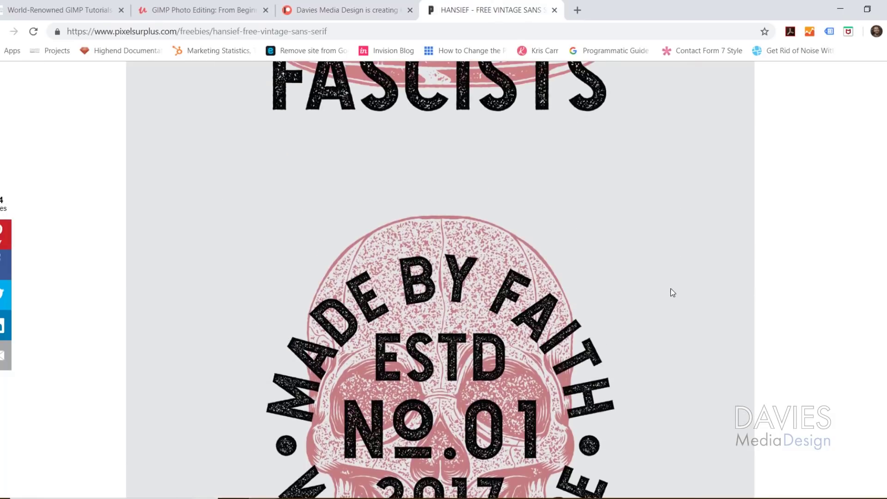
{"action": "scroll", "coordinate": [440, 278], "scroll_direction": "up", "scroll_amount": 15}
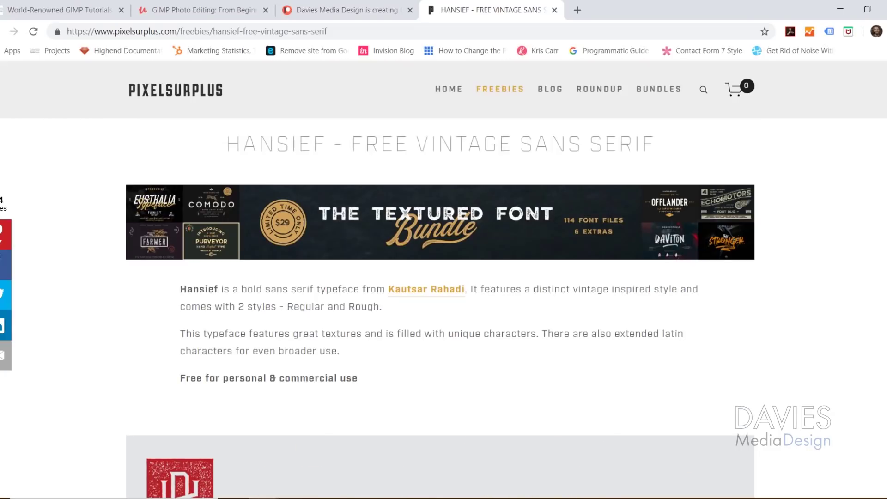
{"action": "scroll", "coordinate": [440, 277], "scroll_direction": "down", "scroll_amount": 6}
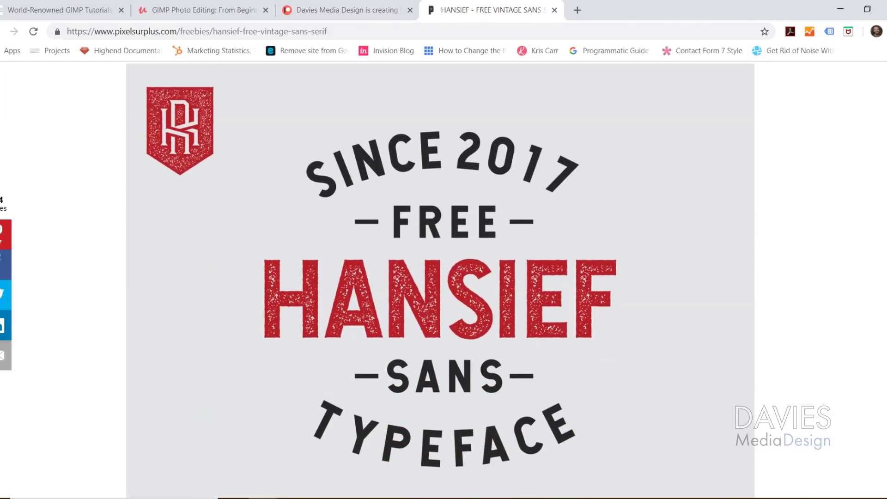
{"action": "scroll", "coordinate": [767, 198], "scroll_direction": "down", "scroll_amount": 3}
{"action": "scroll", "coordinate": [767, 198], "scroll_direction": "up", "scroll_amount": 1}
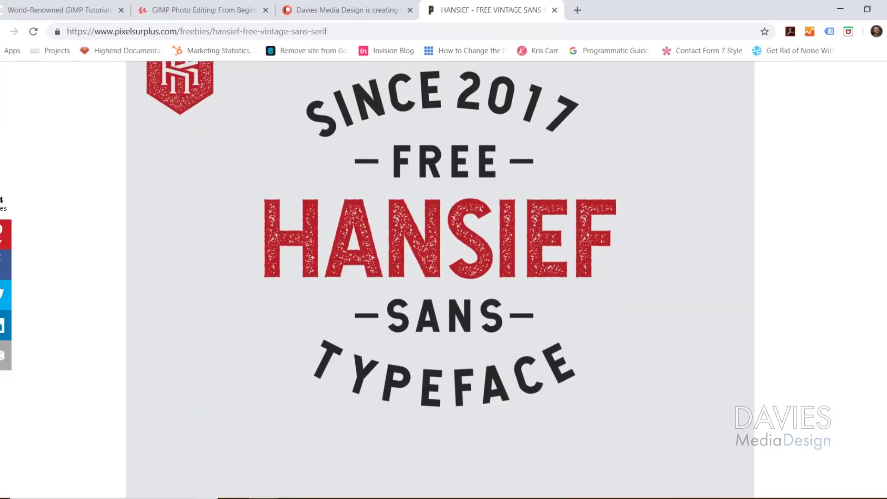
{"action": "scroll", "coordinate": [441, 277], "scroll_direction": "down", "scroll_amount": 20}
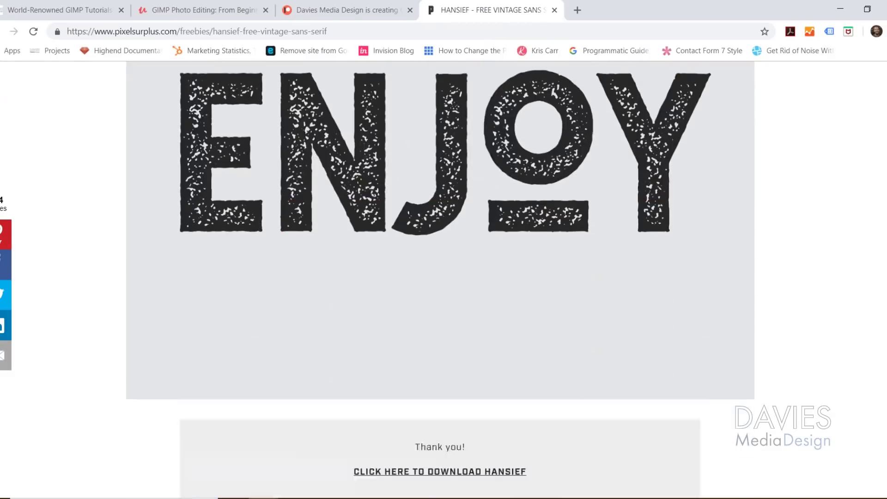
{"action": "scroll", "coordinate": [440, 277], "scroll_direction": "up", "scroll_amount": 8}
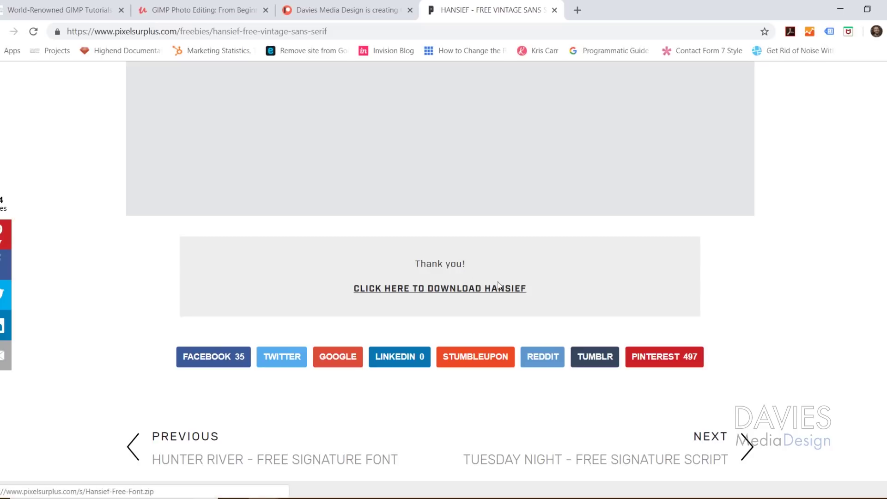
Switch to GIMP and create a new 1920 × 1280 px image with a resolution of 72 pixels/in.
{"action": "left_click", "coordinate": [840, 5]}
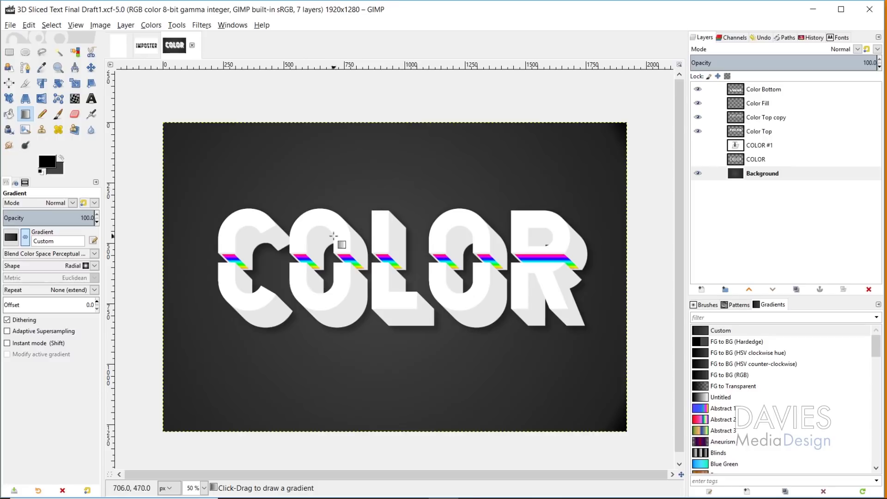
{"action": "left_click", "coordinate": [14, 27]}
{"action": "left_click", "coordinate": [17, 38]}
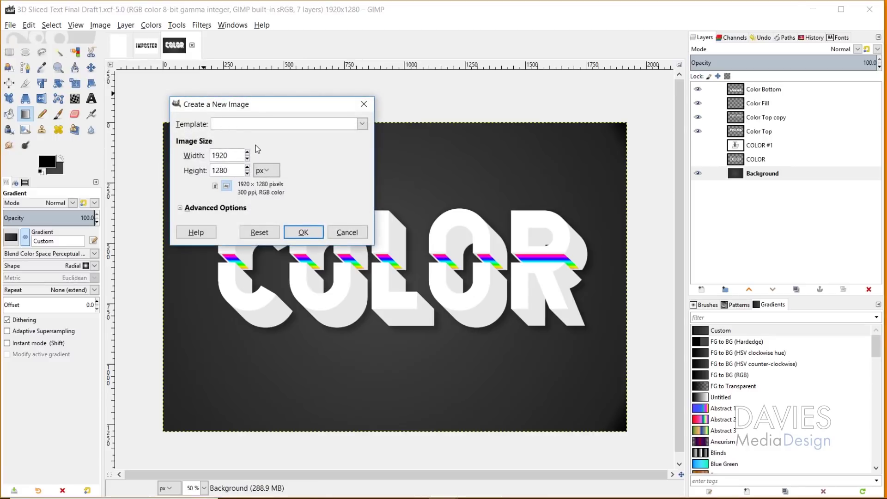
{"action": "left_click", "coordinate": [235, 210]}
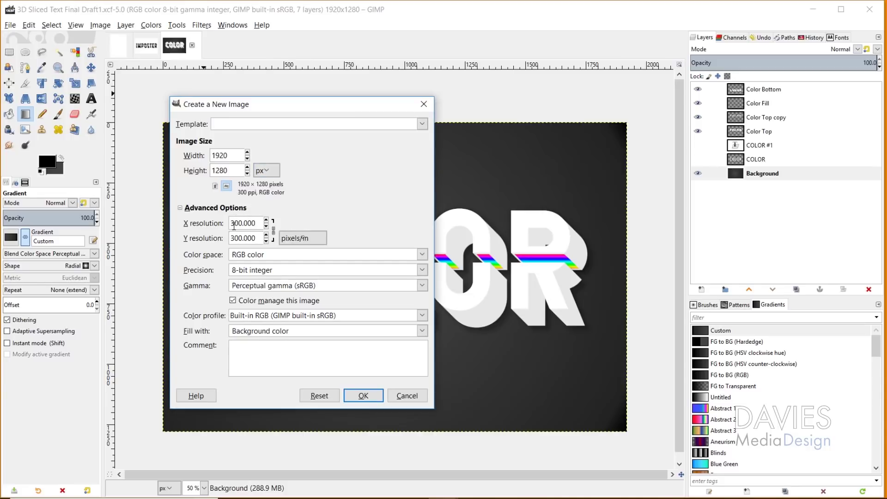
{"action": "left_click_drag", "start_coordinate": [231, 223], "coordinate": [257, 218]}
{"action": "type", "text": "72"}
{"action": "key", "text": "Tab"}
{"action": "left_click", "coordinate": [363, 395]}
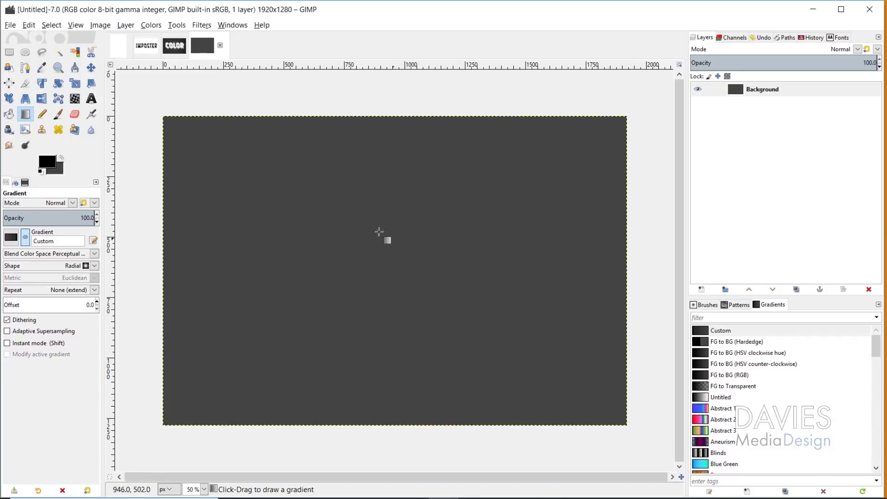
Swap the foreground and background colors, and check the new foreground color's HTML notation without changing it.
{"action": "left_click", "coordinate": [61, 157]}
{"action": "left_click", "coordinate": [46, 162]}
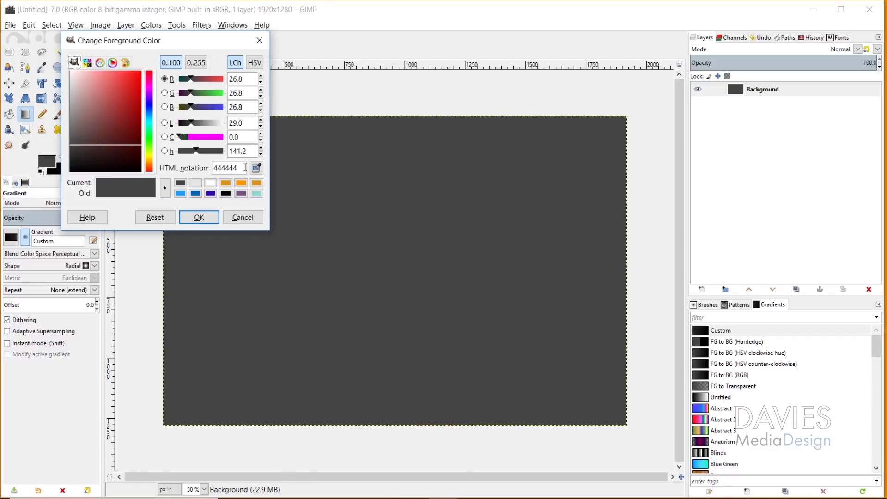
{"action": "left_click_drag", "start_coordinate": [241, 168], "coordinate": [216, 167]}
{"action": "left_click_drag", "start_coordinate": [71, 143], "coordinate": [65, 144]}
{"action": "left_click", "coordinate": [243, 218]}
Set the text indent and line spacing to 0 and add the text COLOR in 500 px Hansief on the canvas.
{"action": "left_click", "coordinate": [92, 99]}
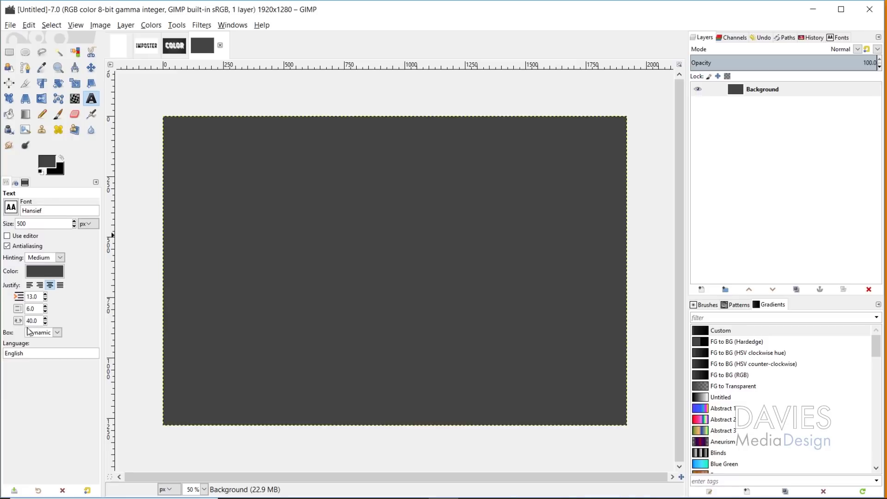
{"action": "left_click_drag", "start_coordinate": [38, 308], "coordinate": [22, 306]}
{"action": "left_click", "coordinate": [33, 297]}
{"action": "type", "text": "0"}
{"action": "left_click", "coordinate": [228, 213]}
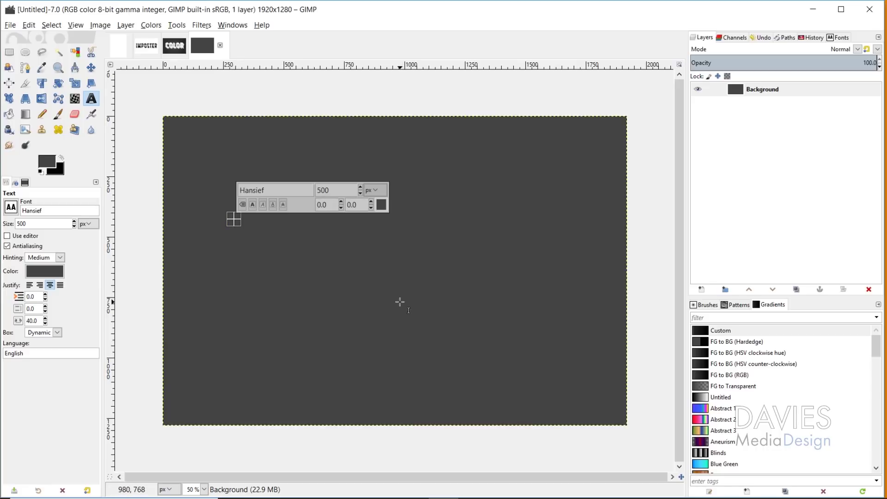
{"action": "type", "text": "COLOR"}
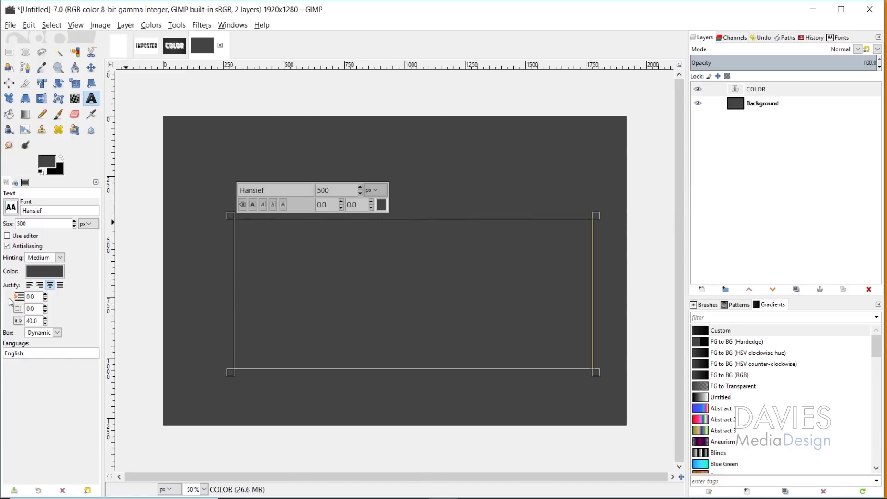
Set the COLOR text's color to white, HTML notation ffffff.
{"action": "left_click", "coordinate": [44, 277]}
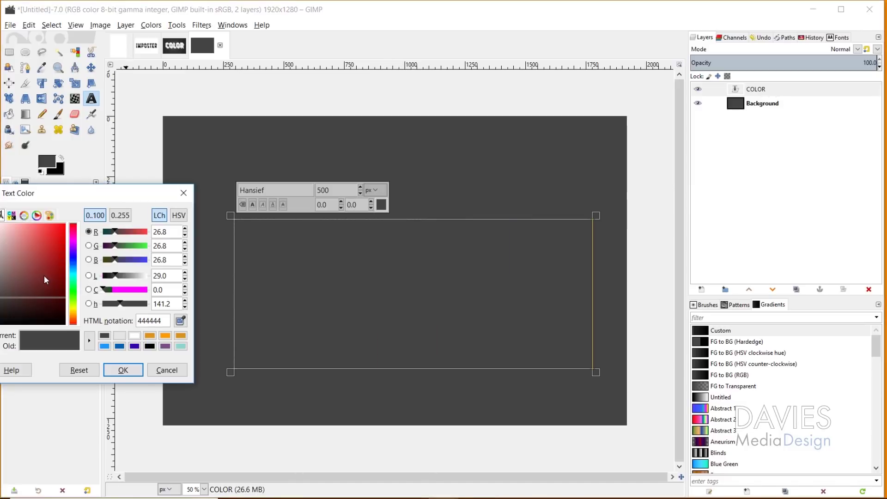
{"action": "left_click_drag", "start_coordinate": [20, 244], "coordinate": [2, 216]}
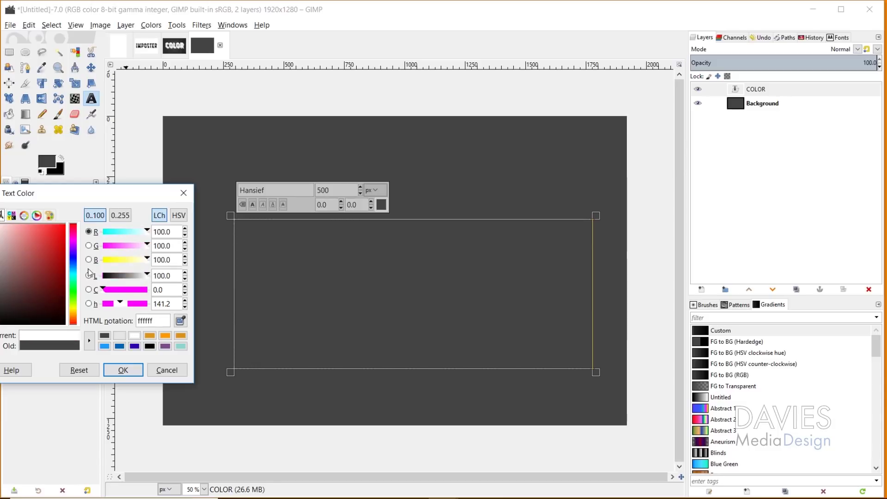
{"action": "left_click_drag", "start_coordinate": [154, 320], "coordinate": [136, 337]}
{"action": "type", "text": "ffffff"}
{"action": "left_click", "coordinate": [123, 370]}
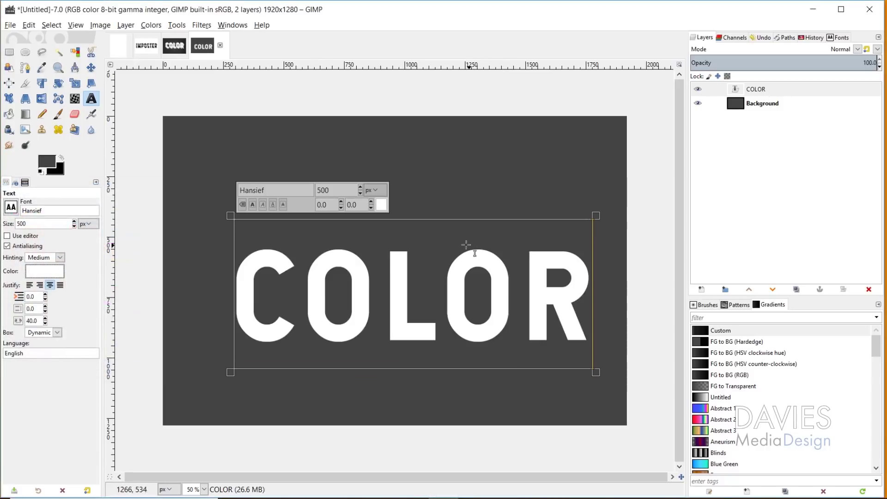
Center the COLOR text horizontally and vertically relative to the image with the Align tool.
{"action": "key", "text": "q"}
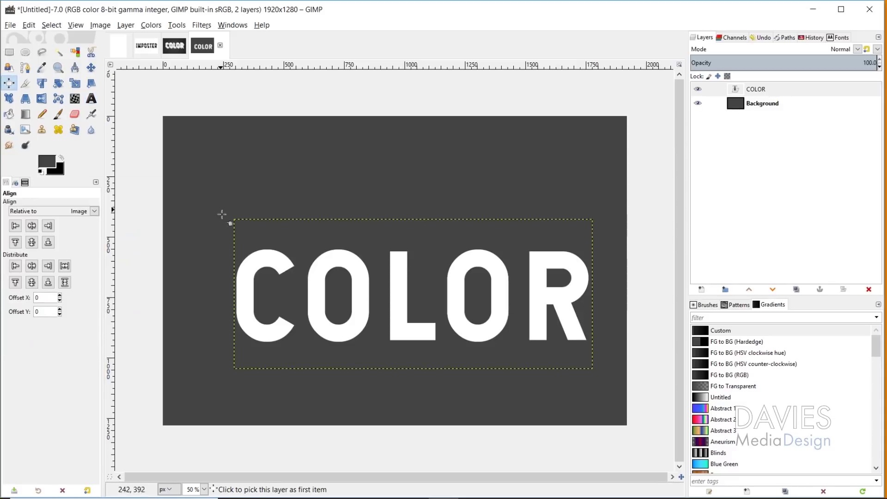
{"action": "left_click", "coordinate": [277, 257]}
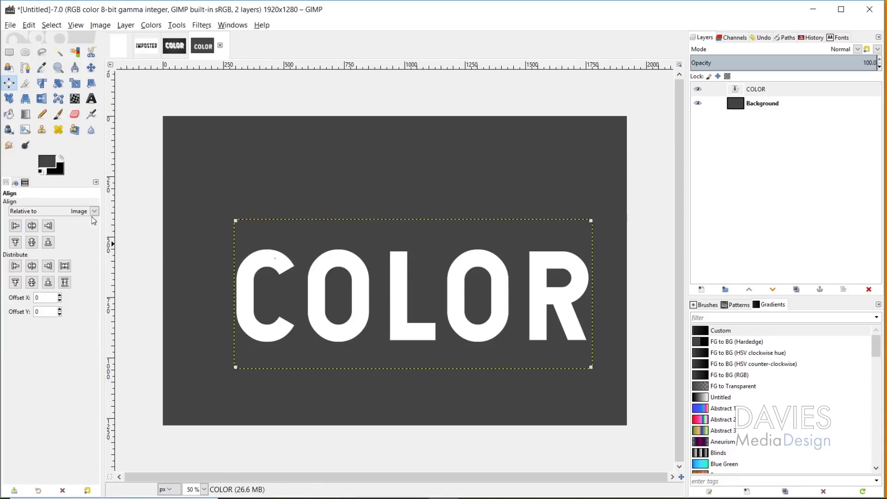
{"action": "left_click", "coordinate": [31, 225]}
{"action": "left_click", "coordinate": [32, 243]}
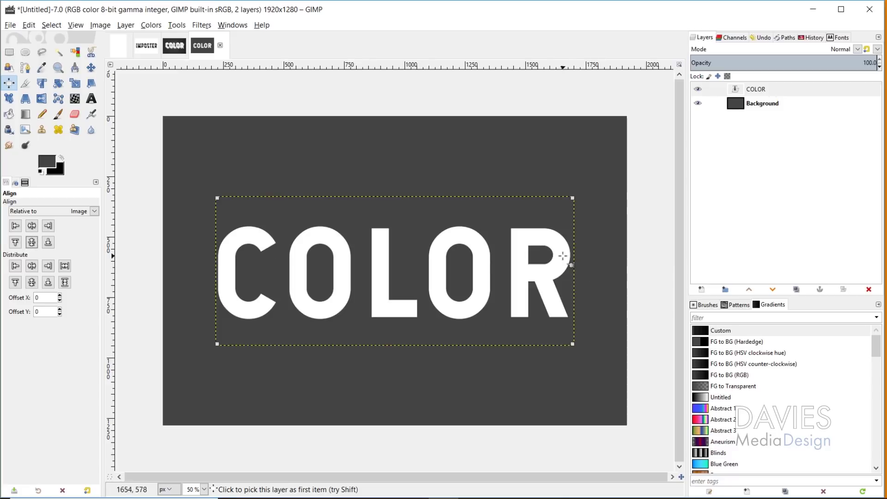
Add a horizontal guide by percent at the 50% position of the image.
{"action": "left_click", "coordinate": [105, 26]}
{"action": "mouse_move", "coordinate": [146, 240]}
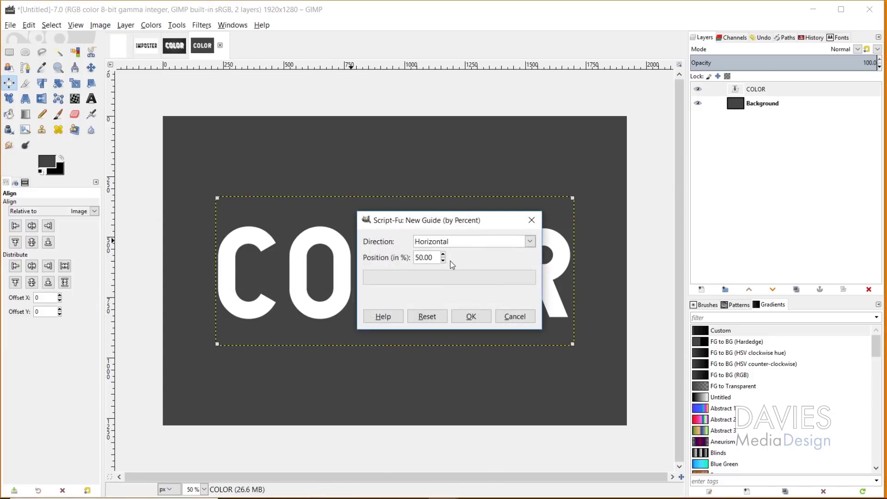
{"action": "left_click_drag", "start_coordinate": [434, 258], "coordinate": [413, 257]}
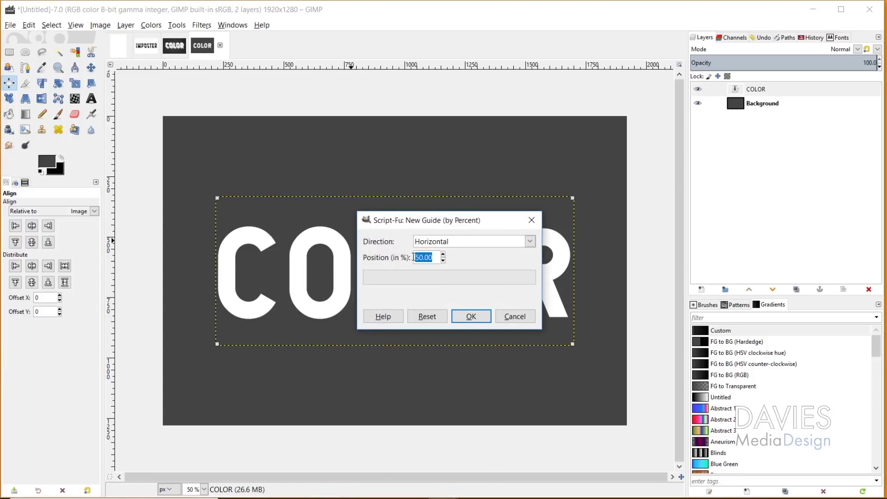
{"action": "left_click", "coordinate": [480, 318]}
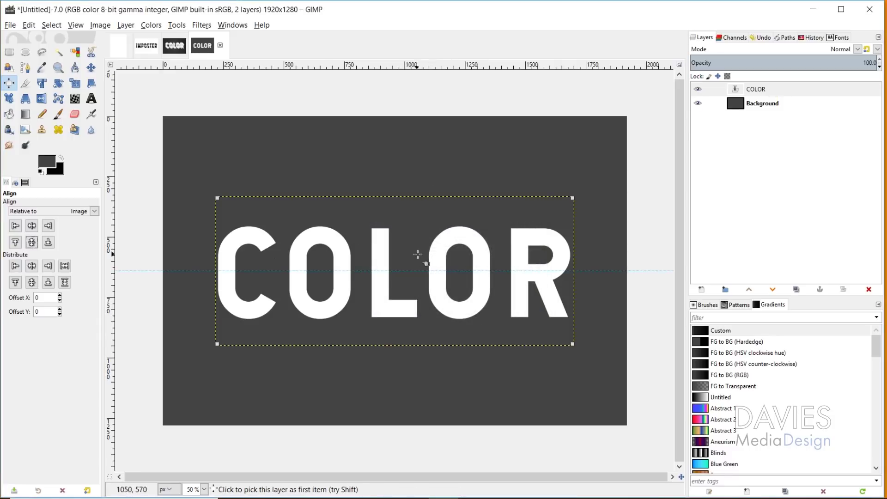
Duplicate the COLOR text layer and select the copy's letter halves above the guide by intersecting with a 1568 × 314 px rectangle.
{"action": "left_click", "coordinate": [712, 90]}
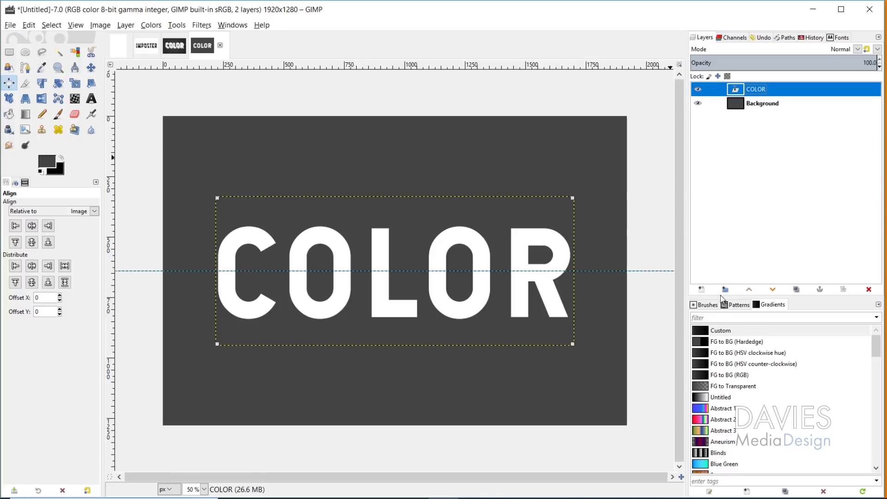
{"action": "left_click", "coordinate": [796, 289]}
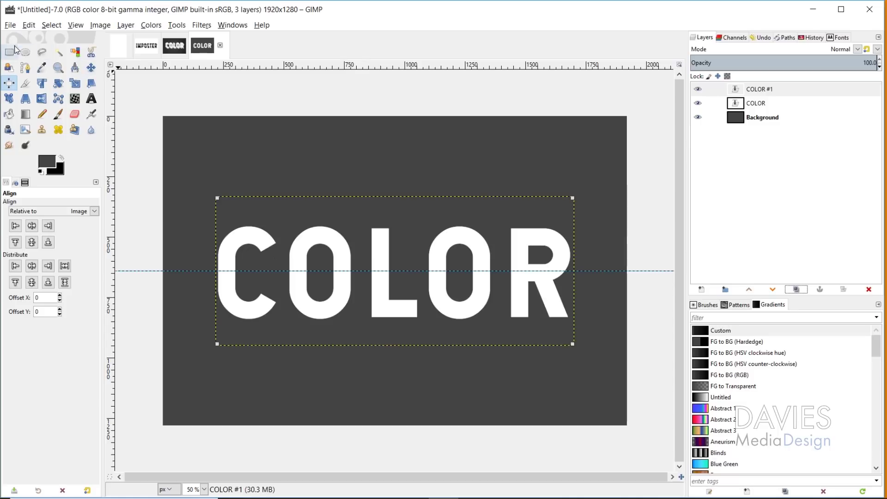
{"action": "left_click", "coordinate": [9, 53]}
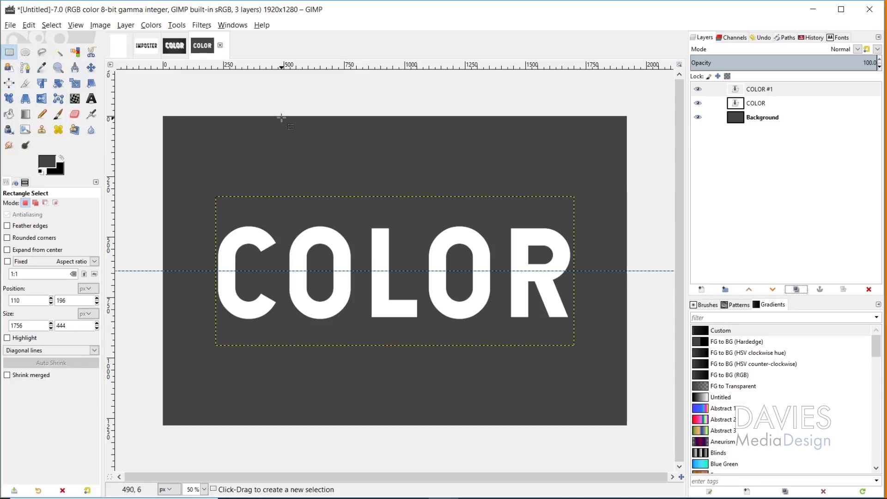
{"action": "left_click", "coordinate": [56, 203]}
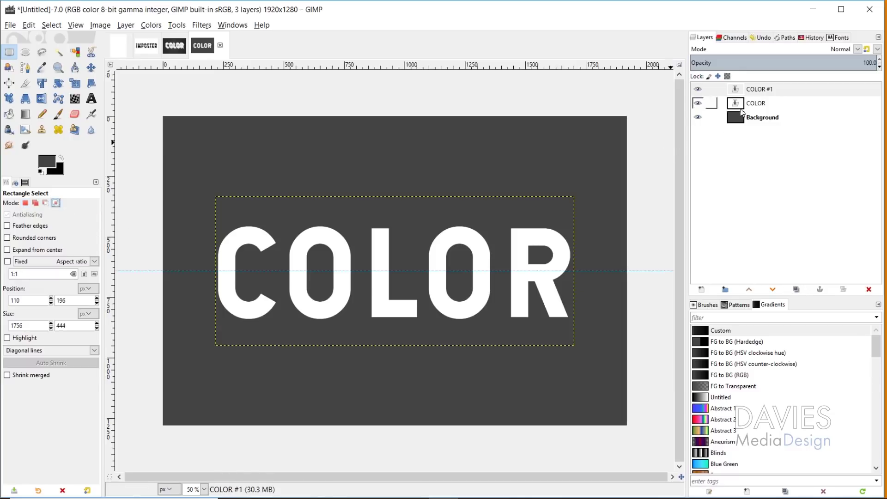
{"action": "left_click", "coordinate": [739, 94], "text": "alt"}
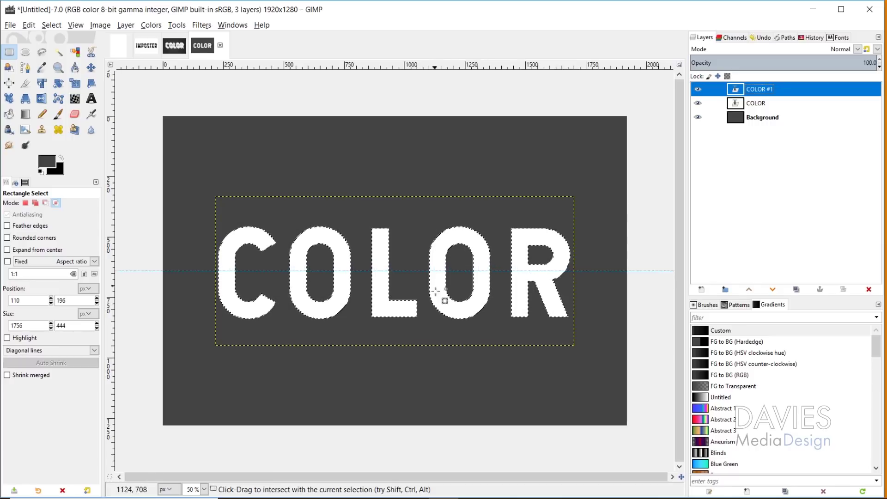
{"action": "left_click_drag", "start_coordinate": [212, 197], "coordinate": [589, 271]}
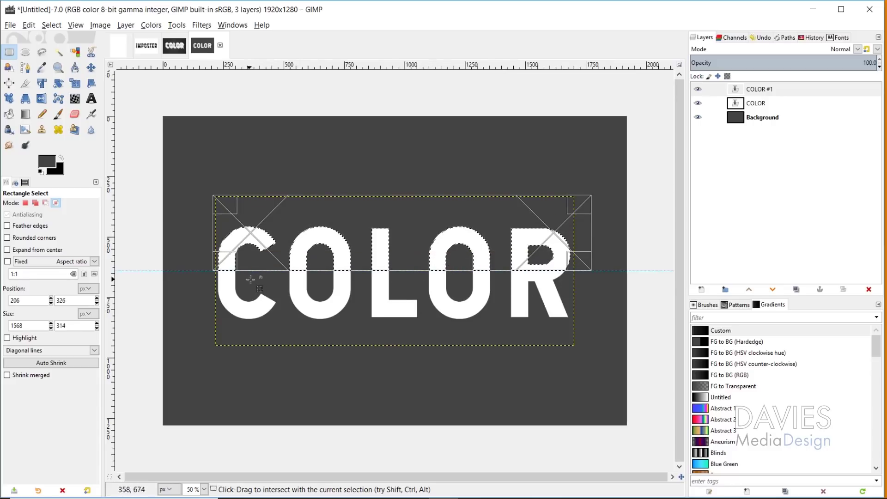
{"action": "left_click", "coordinate": [393, 253]}
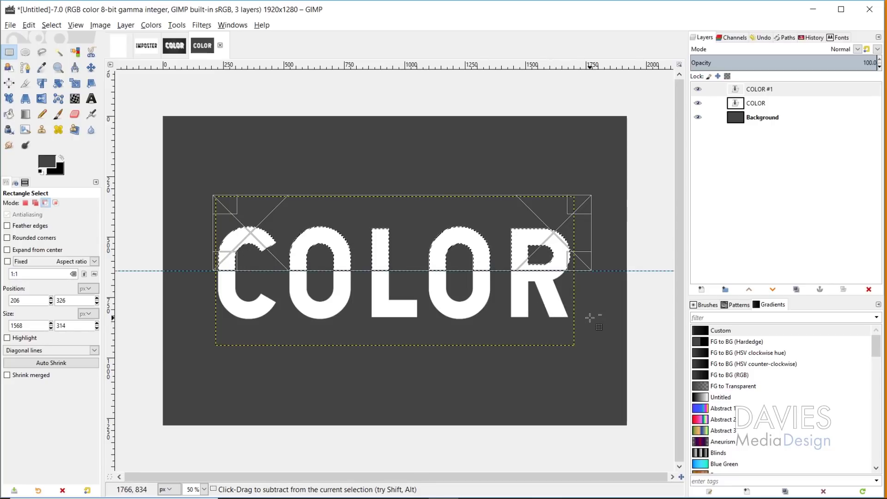
Cut the selected upper letter halves from the duplicated text layer, hide the original COLOR layer, and clear the selection.
{"action": "key", "text": "ctrl+x"}
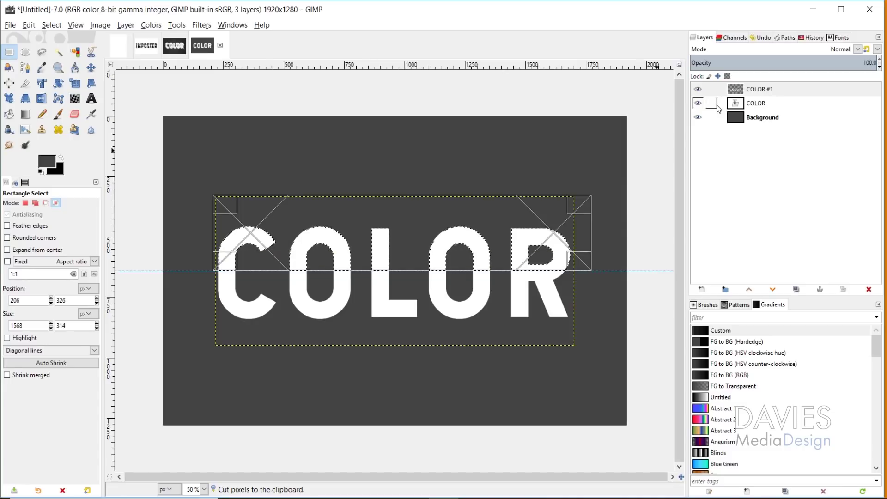
{"action": "left_click", "coordinate": [700, 104]}
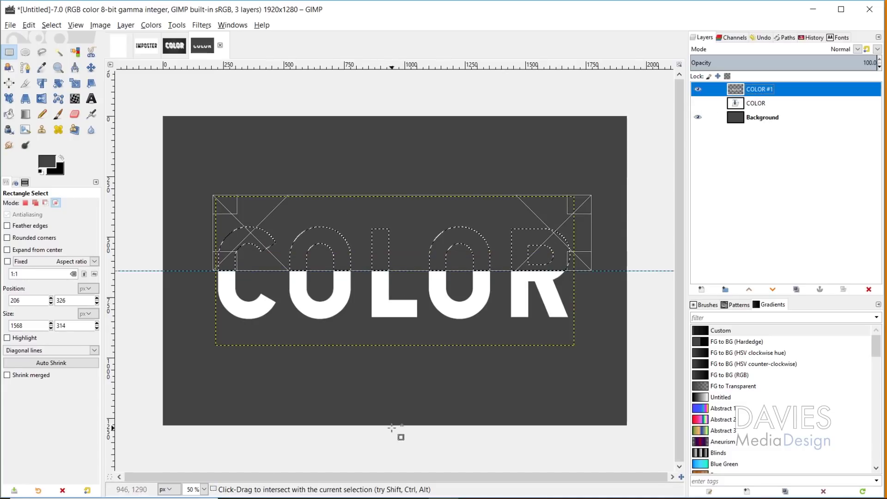
{"action": "left_click", "coordinate": [400, 405]}
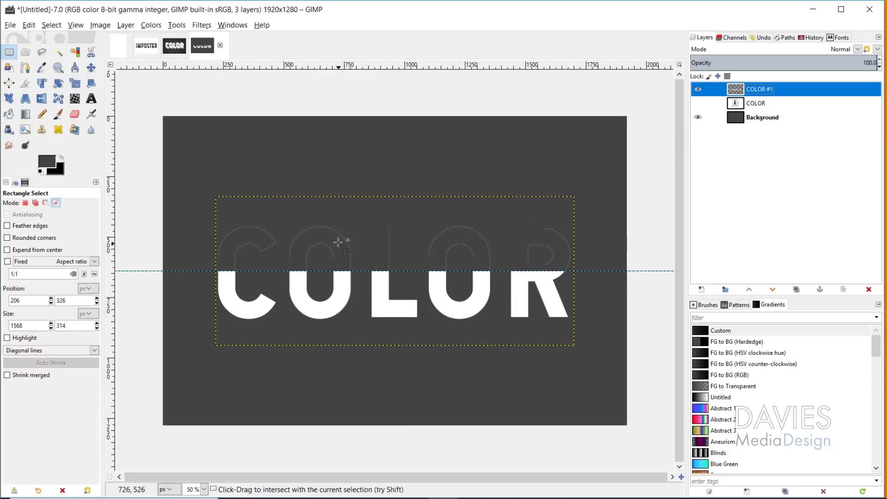
Erase the leftover outline pixels above the guide using a new 1620 × 218 px rectangular selection, leaving nothing selected.
{"action": "key", "text": "4"}
{"action": "scroll", "coordinate": [499, 300], "scroll_direction": "down", "scroll_amount": 10}
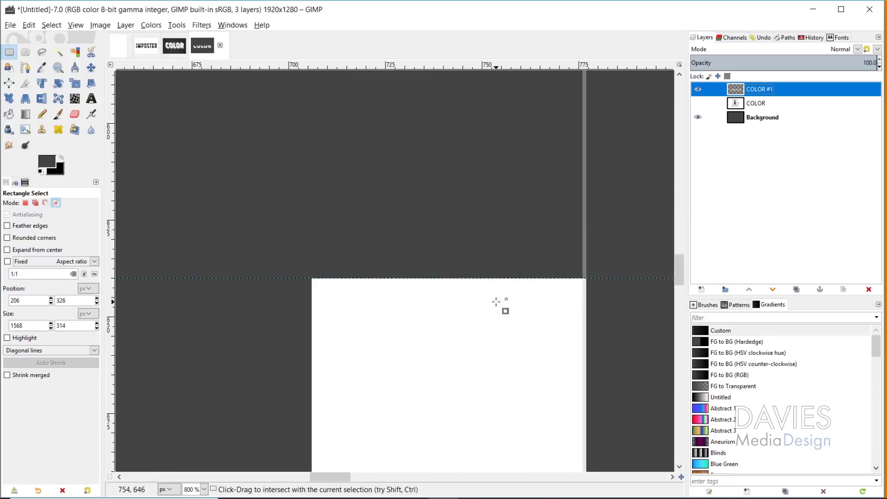
{"action": "scroll", "coordinate": [581, 207], "scroll_direction": "down", "scroll_amount": 6}
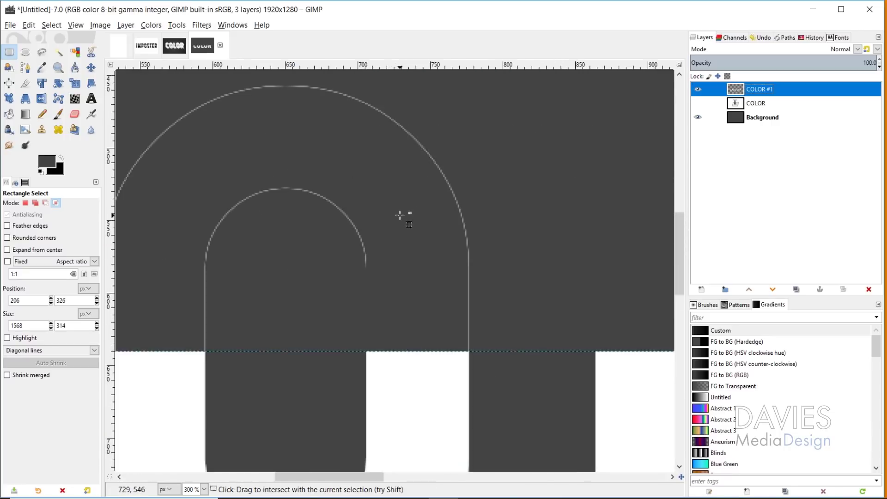
{"action": "scroll", "coordinate": [575, 273], "scroll_direction": "down", "scroll_amount": 2}
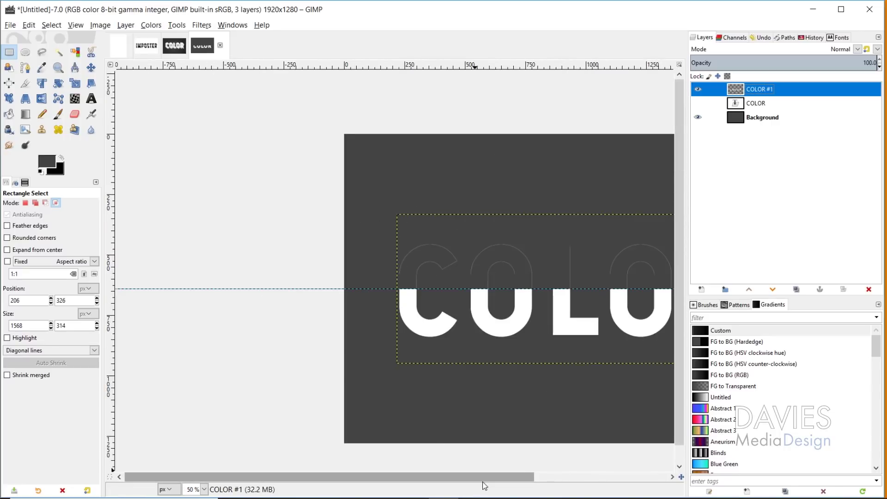
{"action": "left_click_drag", "start_coordinate": [486, 476], "coordinate": [535, 476]}
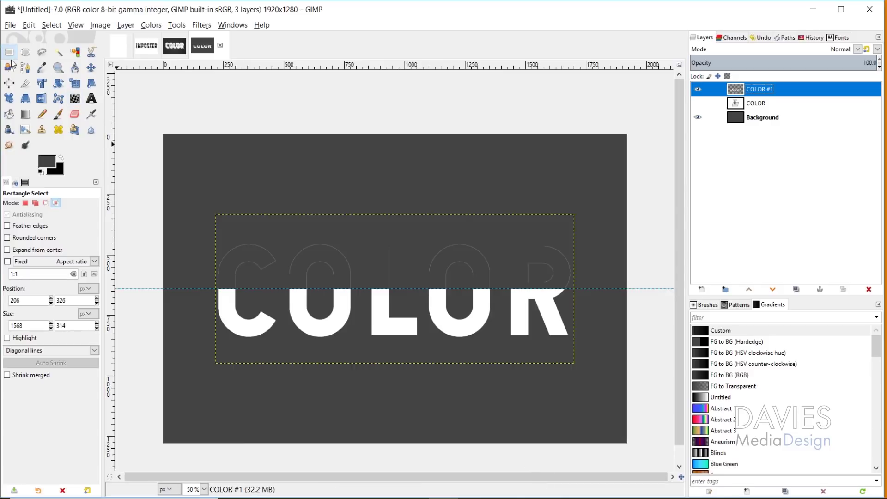
{"action": "left_click", "coordinate": [25, 204]}
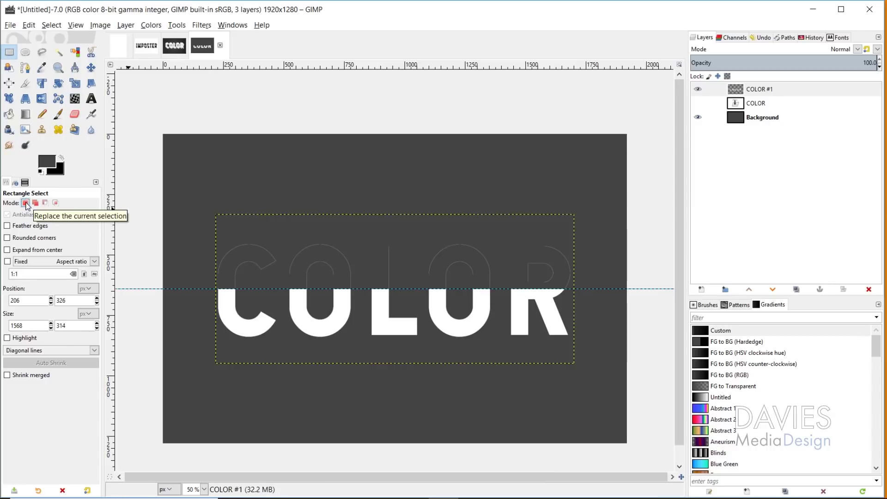
{"action": "left_click_drag", "start_coordinate": [206, 236], "coordinate": [597, 287]}
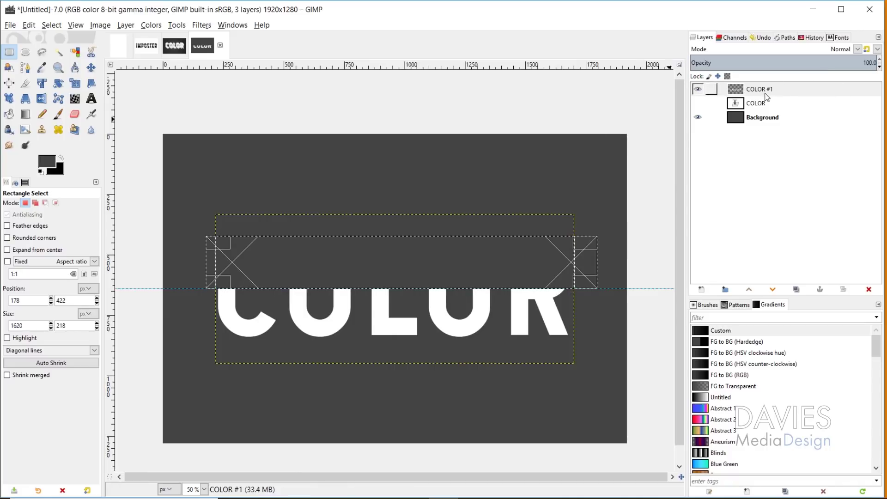
{"action": "key", "text": "Return"}
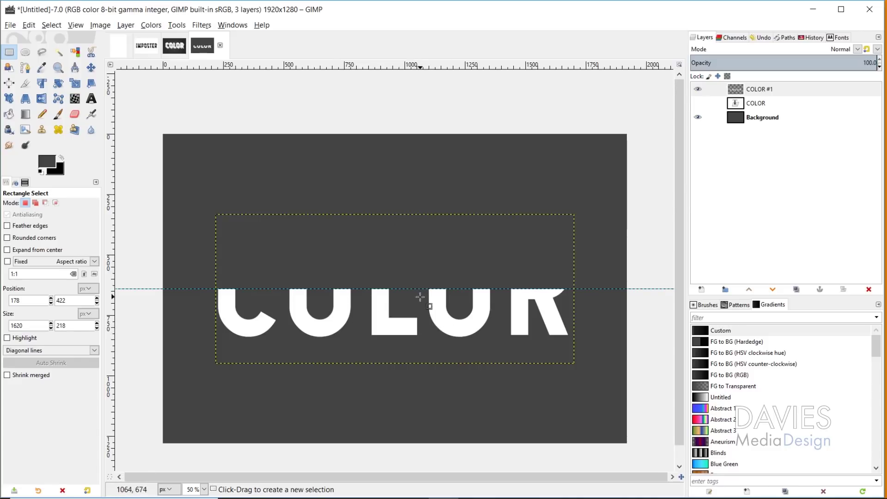
Rename the duplicated text layer holding the lower letter halves as COLOR BOTTOM.
{"action": "double_click", "coordinate": [764, 90]}
{"action": "type", "text": "COLOR"}
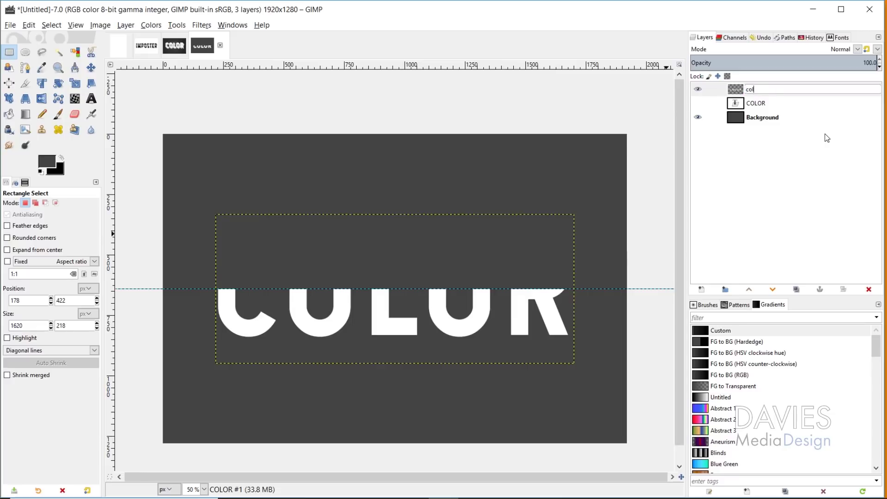
{"action": "type", "text": " BOTTOM"}
{"action": "key", "text": "Return"}
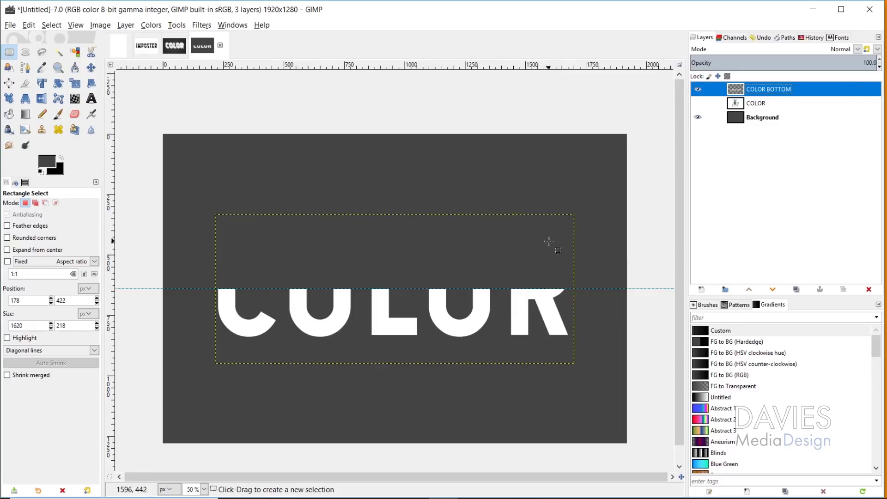
Paste the cut upper letter halves in place onto a new layer named COLOR TOP.
{"action": "left_click", "coordinate": [28, 25]}
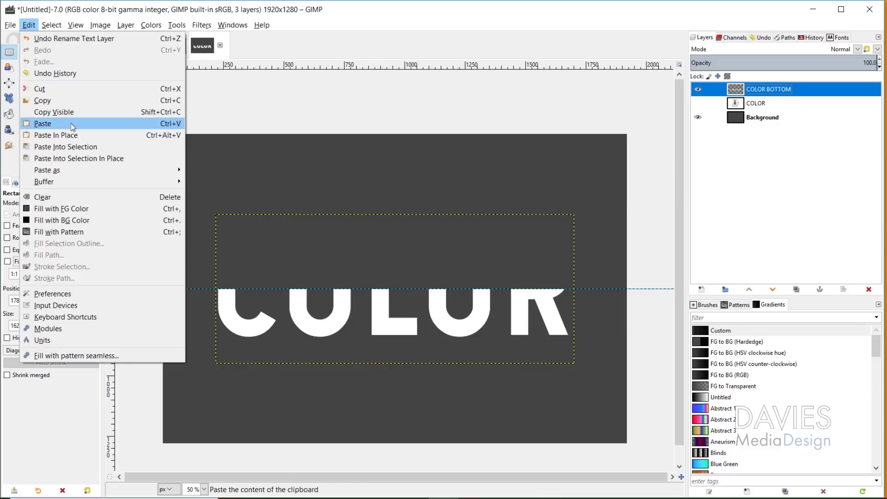
{"action": "left_click", "coordinate": [73, 136]}
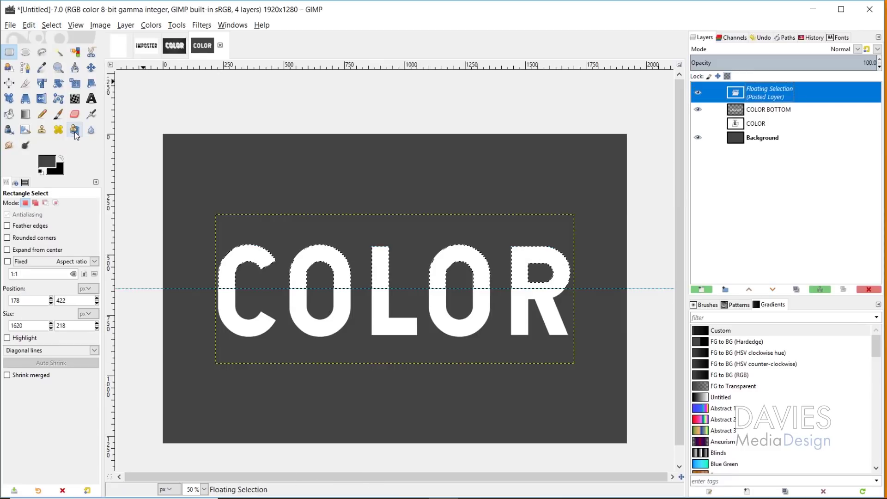
{"action": "left_click", "coordinate": [701, 290]}
{"action": "double_click", "coordinate": [762, 89]}
{"action": "type", "text": "COLOR TOP"}
{"action": "key", "text": "Return"}
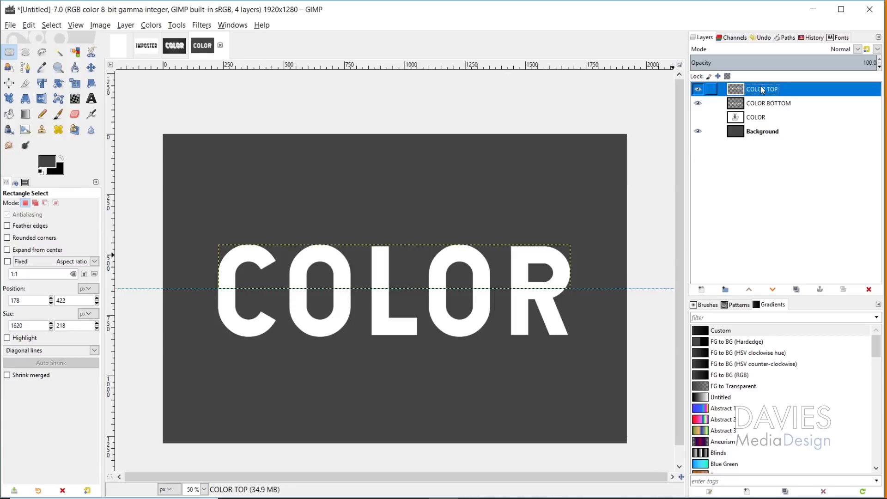
{"action": "left_click", "coordinate": [698, 103]}
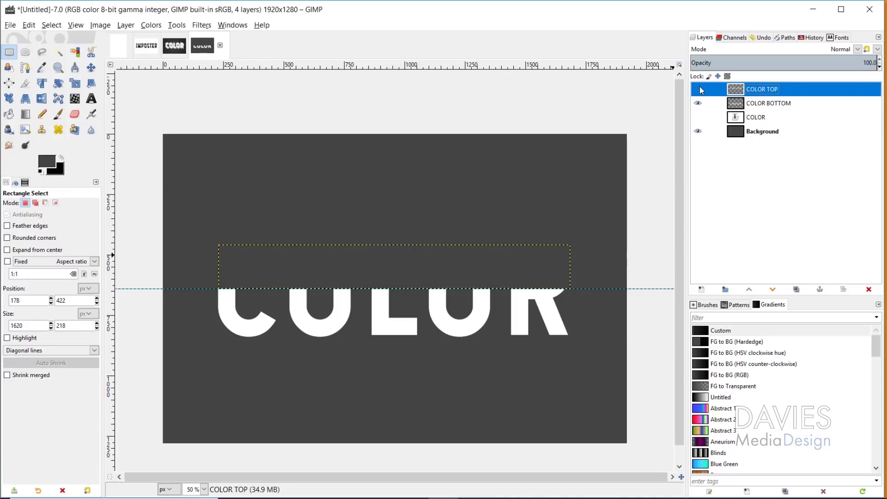
{"action": "left_click", "coordinate": [697, 102]}
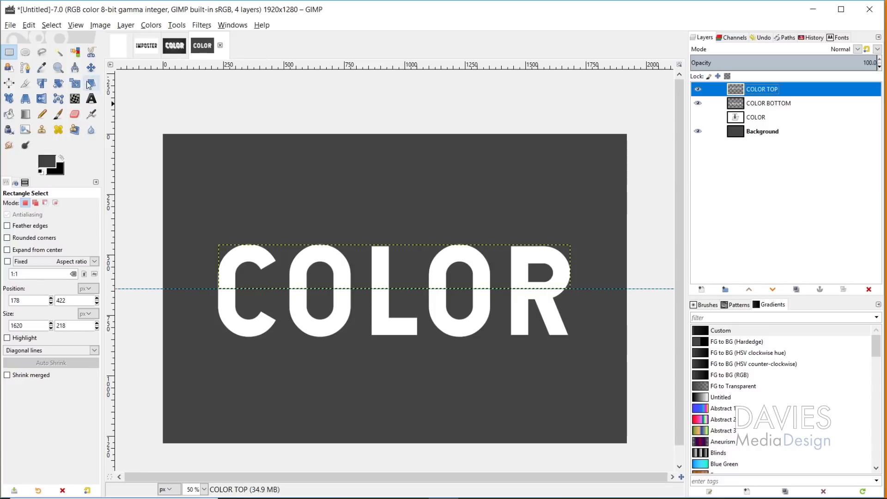
Move the COLOR TOP layer straight up to open a gap between the upper and lower letter halves.
{"action": "left_click", "coordinate": [91, 68]}
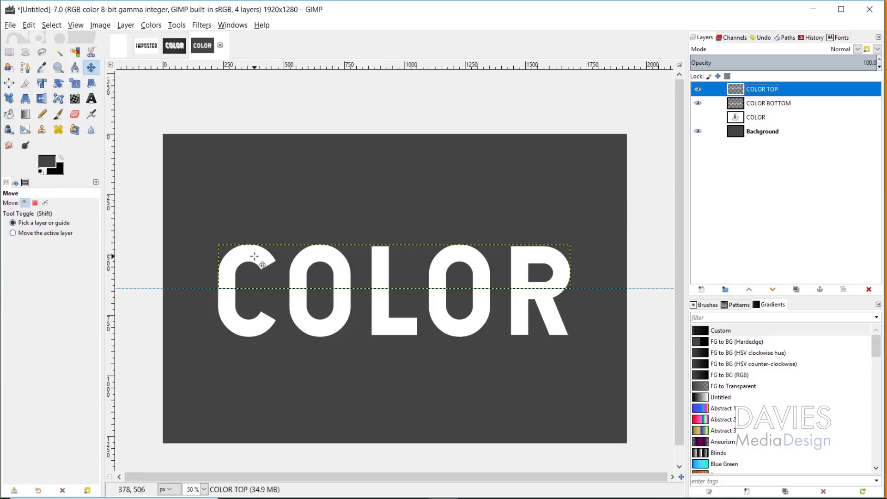
{"action": "left_click_drag", "start_coordinate": [265, 263], "coordinate": [264, 263]}
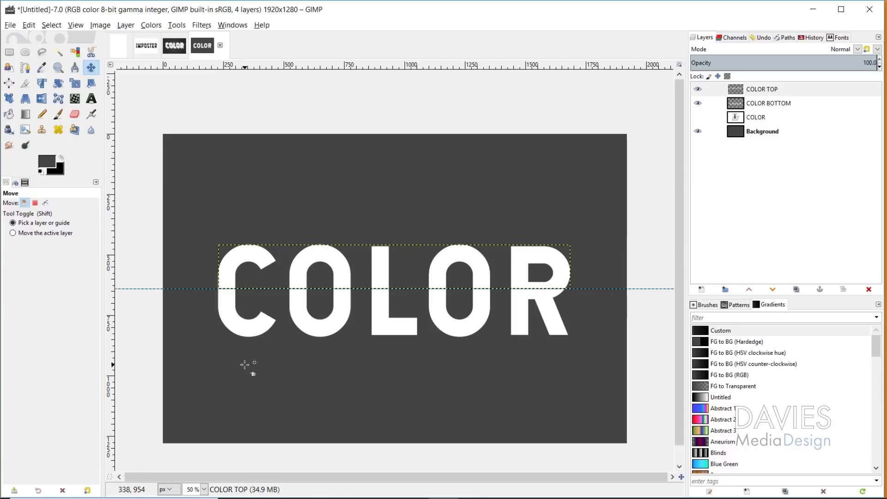
{"action": "left_click", "coordinate": [262, 257]}
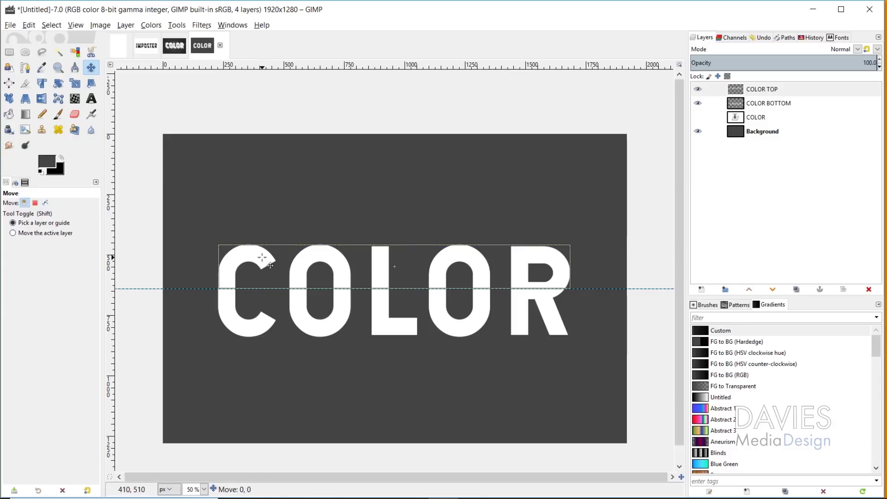
{"action": "left_click_drag", "start_coordinate": [262, 257], "coordinate": [255, 233]}
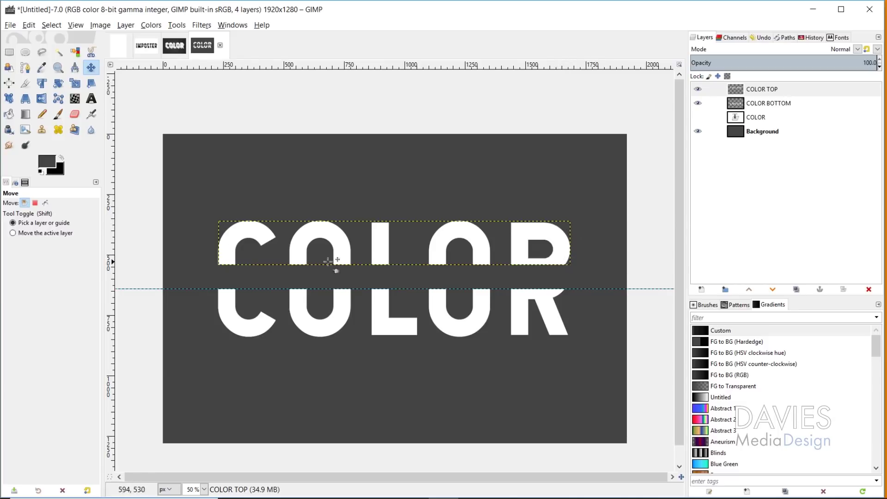
Expand the COLOR TOP and COLOR BOTTOM layers to the image size and remove the horizontal guide from the canvas.
{"action": "left_click", "coordinate": [126, 26]}
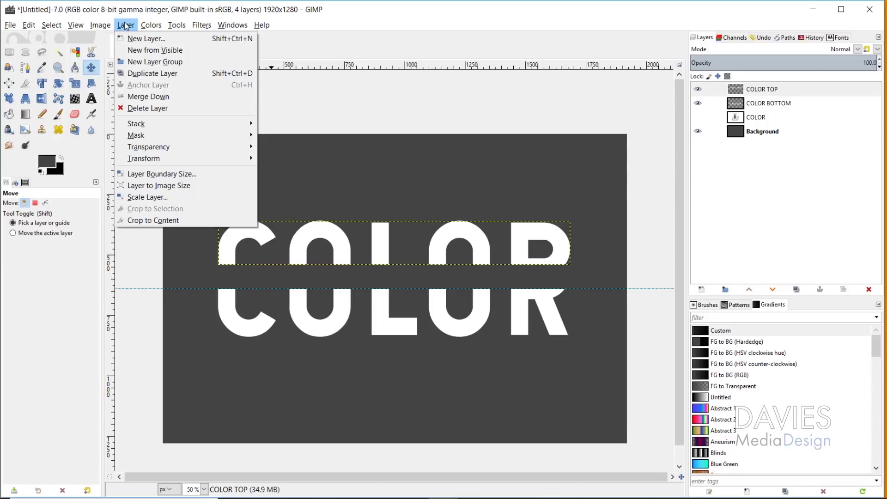
{"action": "left_click", "coordinate": [164, 186]}
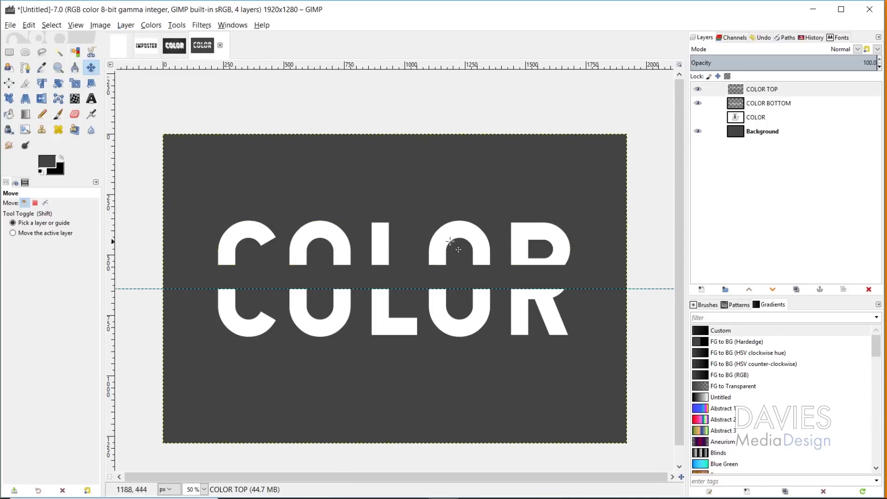
{"action": "left_click", "coordinate": [751, 107]}
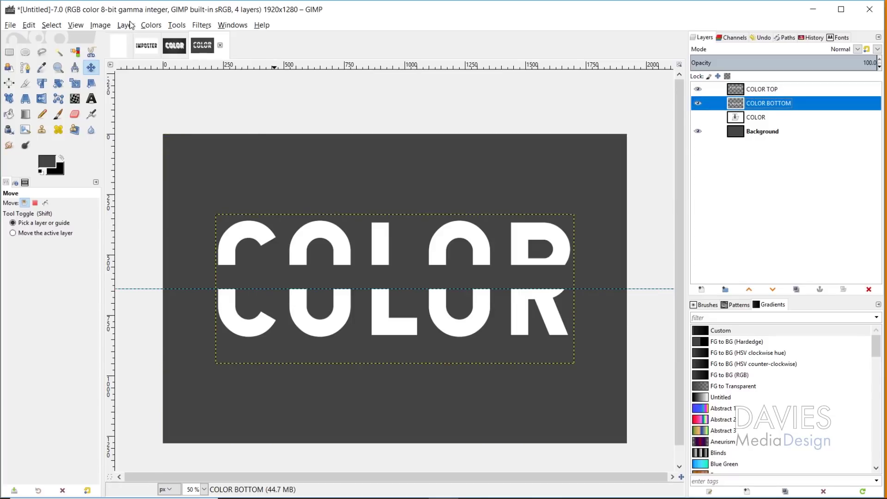
{"action": "left_click", "coordinate": [132, 24]}
{"action": "left_click", "coordinate": [166, 185]}
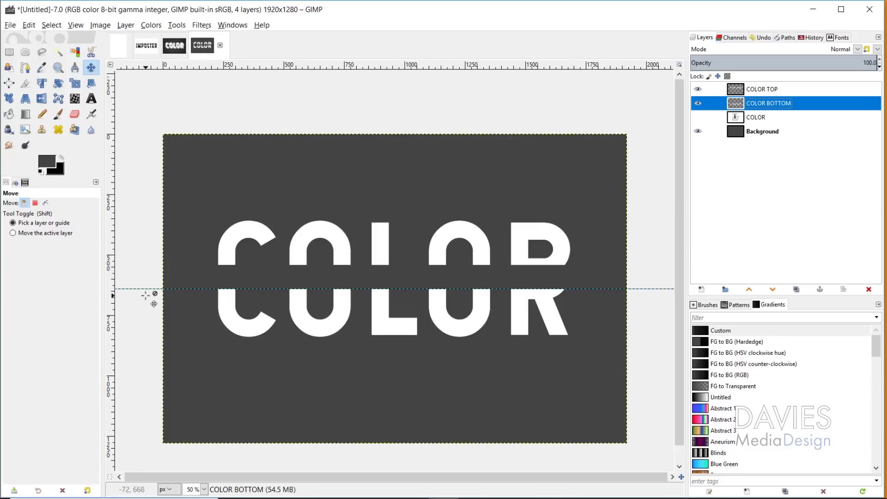
{"action": "left_click_drag", "start_coordinate": [152, 289], "coordinate": [154, 125]}
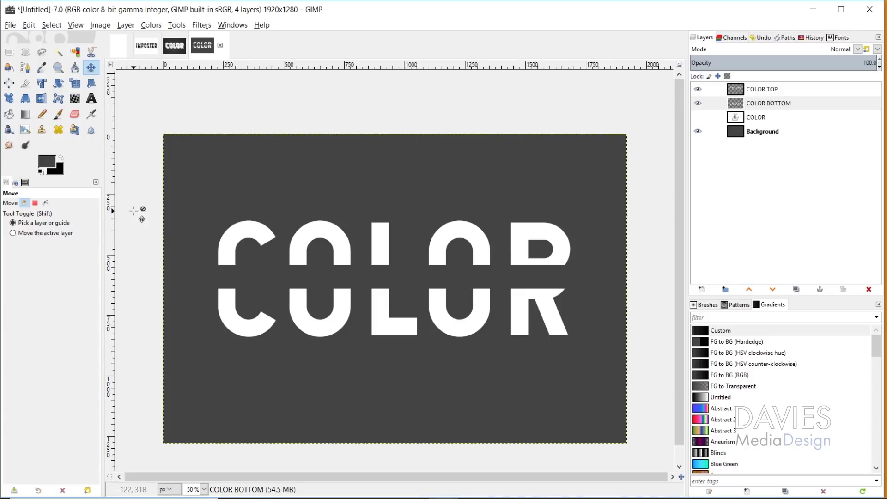
{"action": "key", "text": "ctrl+f"}
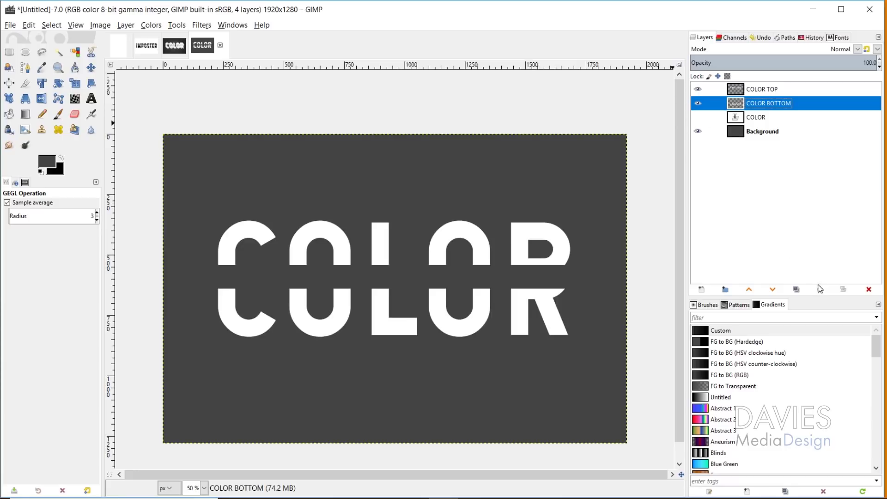
Duplicate the COLOR BOTTOM layer and the COLOR TOP layer.
{"action": "left_click", "coordinate": [796, 289]}
{"action": "left_click", "coordinate": [758, 89]}
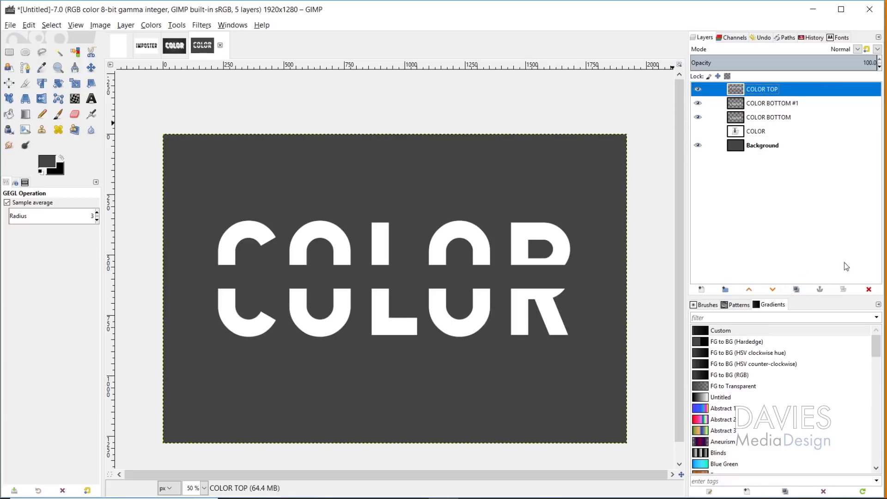
{"action": "left_click", "coordinate": [796, 290]}
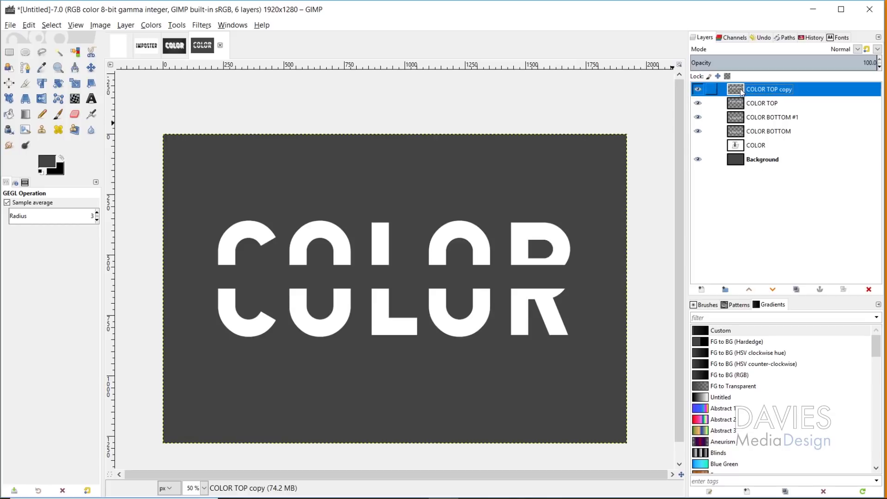
Apply a finite Long Shadow at 45° with length 100 and colour e0e0e0 to the COLOR TOP layer, composed as shadow plus image.
{"action": "left_click", "coordinate": [739, 104]}
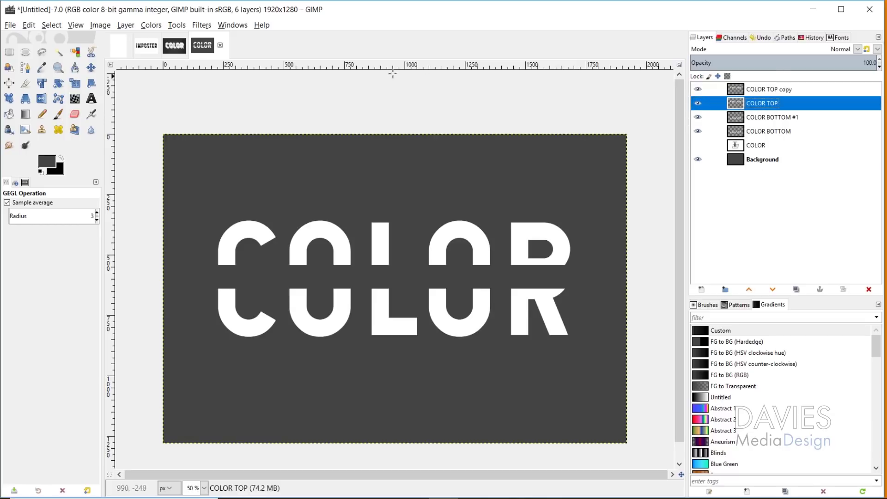
{"action": "left_click", "coordinate": [201, 25]}
{"action": "mouse_move", "coordinate": [335, 129]}
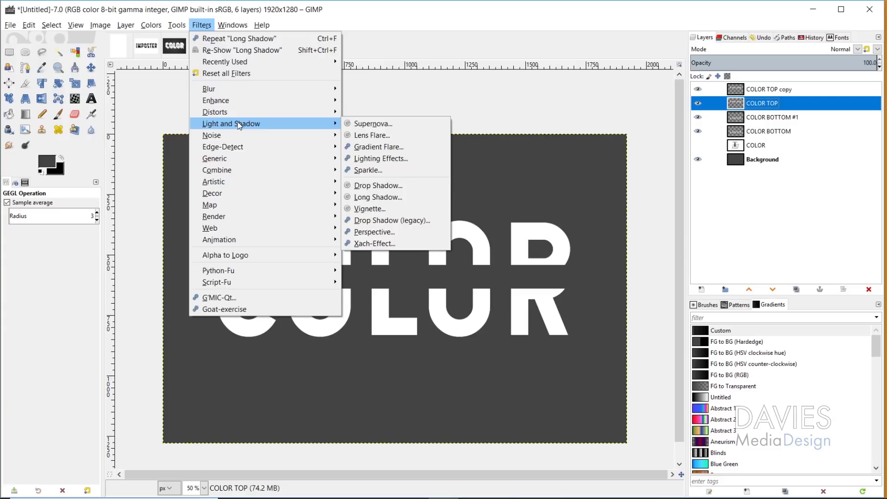
{"action": "left_click", "coordinate": [377, 197]}
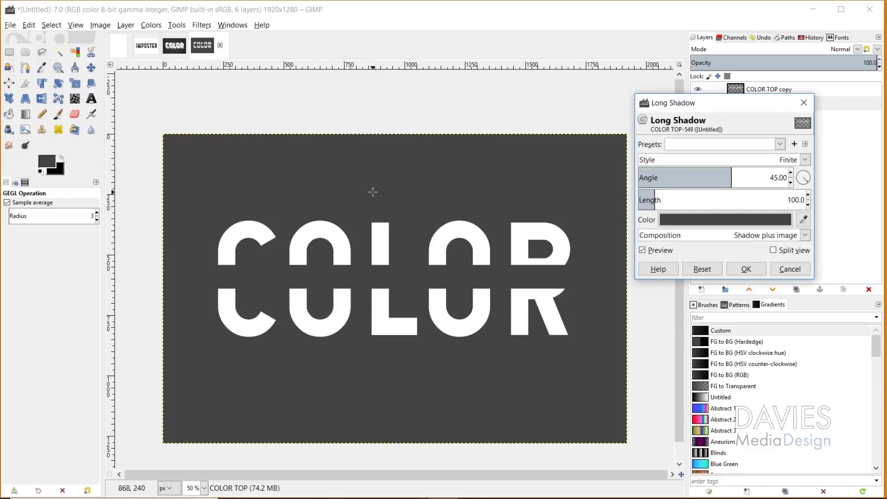
{"action": "left_click", "coordinate": [703, 220]}
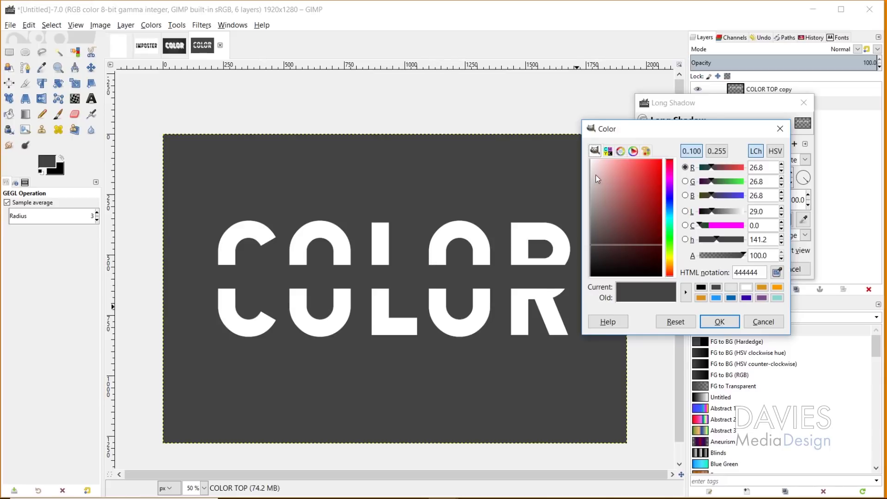
{"action": "left_click_drag", "start_coordinate": [644, 229], "coordinate": [587, 158]}
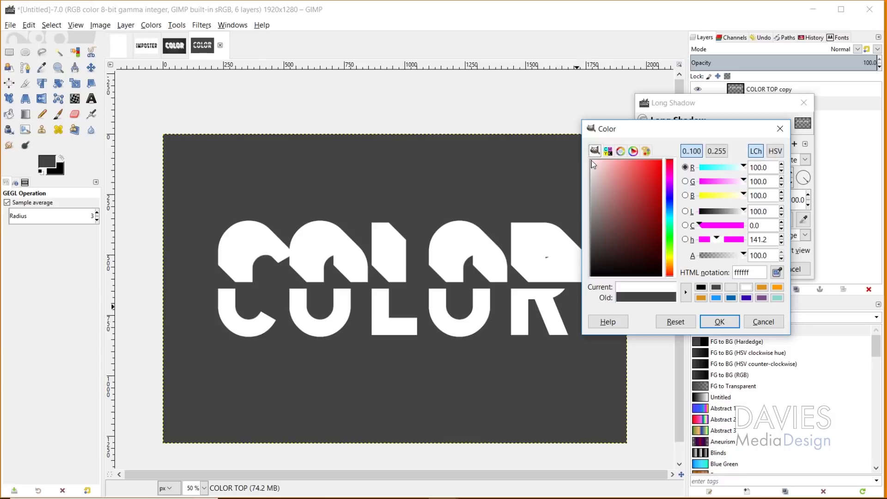
{"action": "left_click_drag", "start_coordinate": [592, 164], "coordinate": [588, 175]}
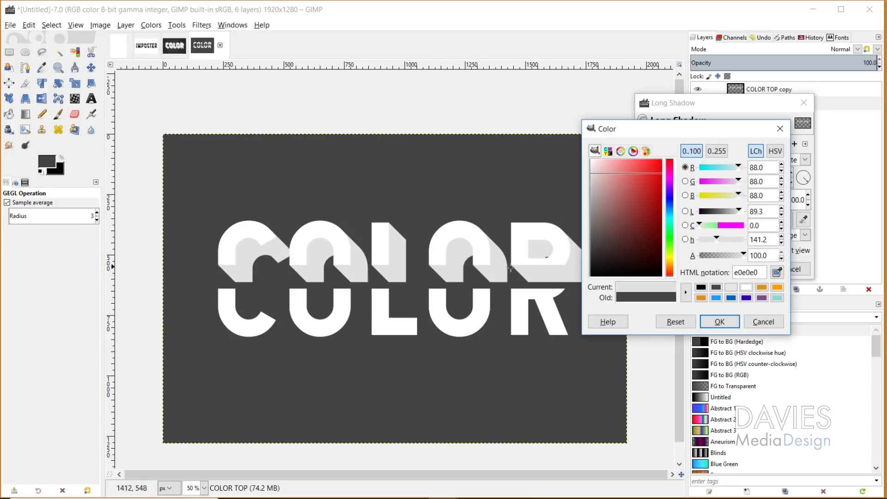
{"action": "left_click", "coordinate": [719, 322]}
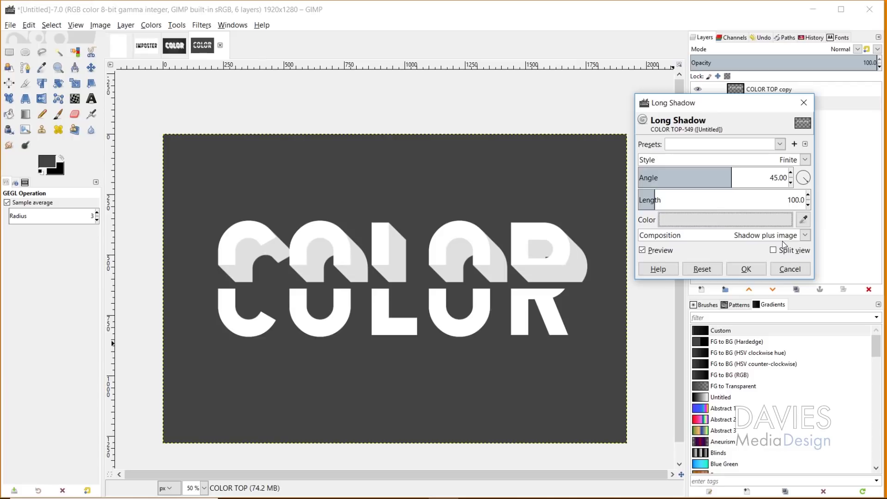
{"action": "left_click", "coordinate": [756, 271]}
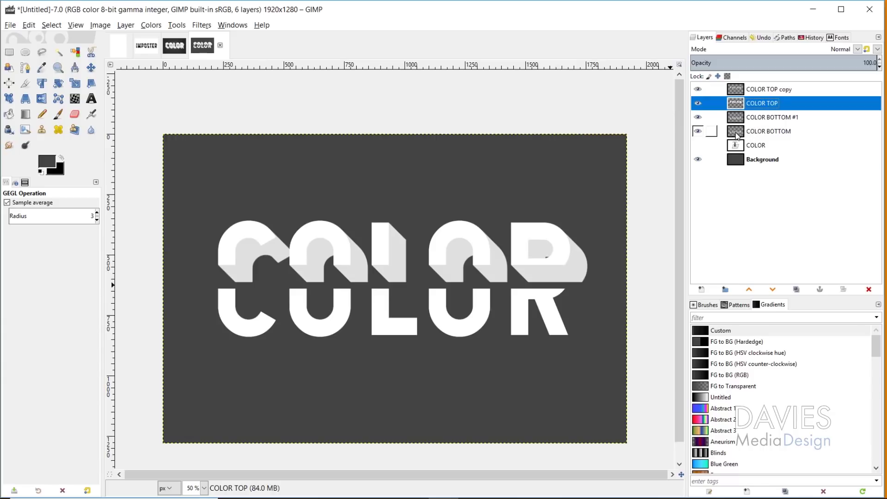
Repeat the Long Shadow filter with the same settings on the COLOR BOTTOM layer.
{"action": "left_click", "coordinate": [737, 134]}
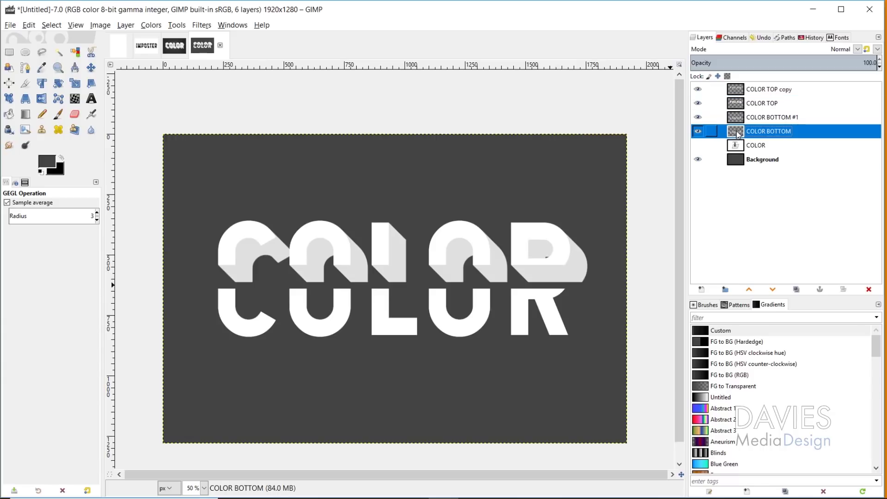
{"action": "key", "text": "ctrl+f"}
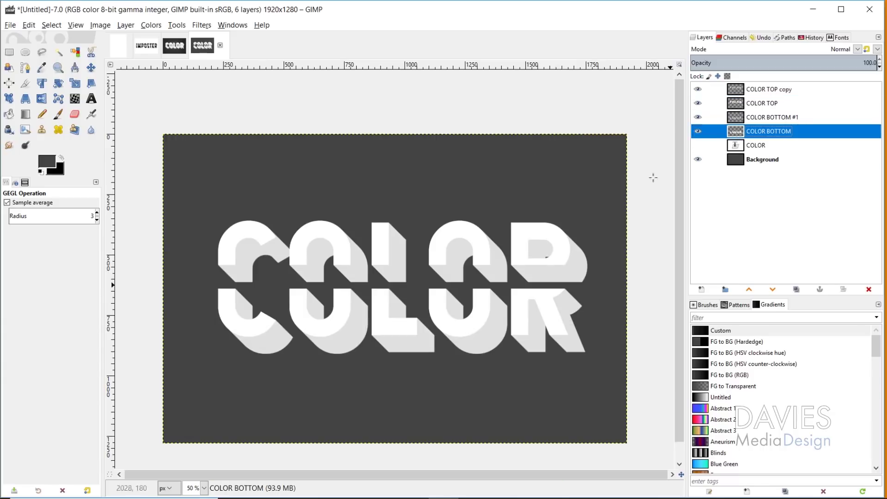
{"action": "left_click", "coordinate": [201, 25]}
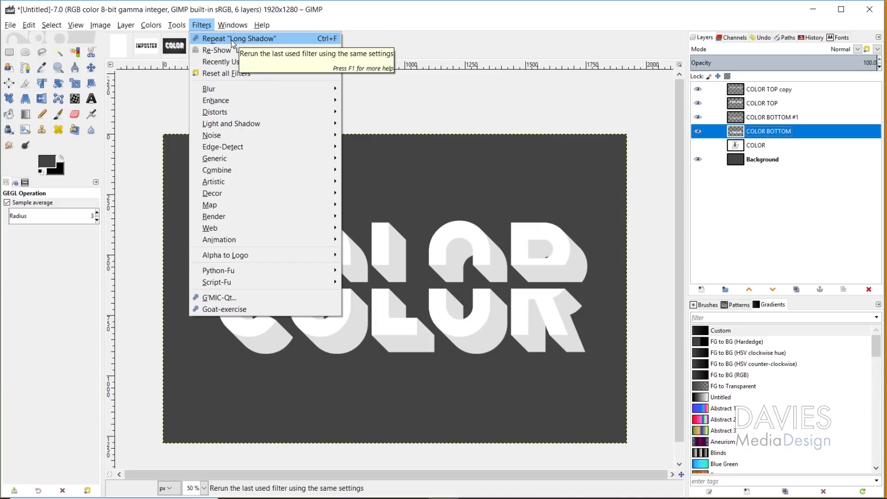
{"action": "left_click", "coordinate": [391, 14]}
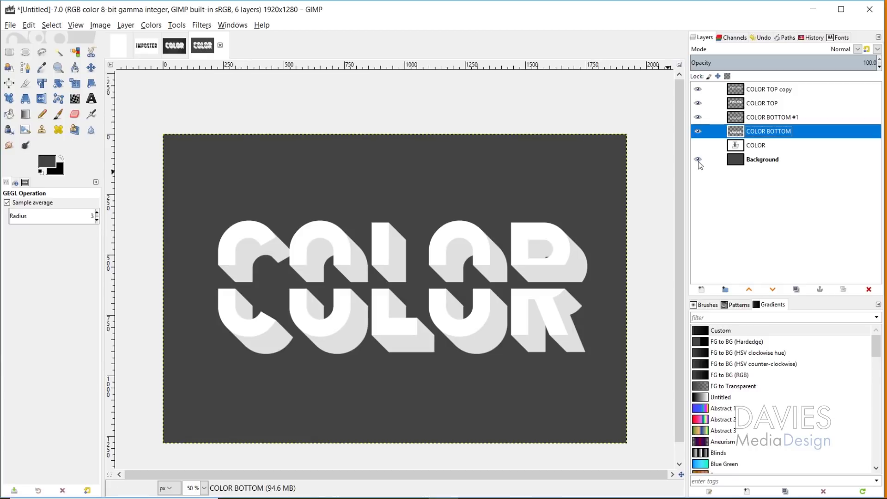
Select only the shadow area of the COLOR TOP layer and convert that selection to a path with the default advanced settings.
{"action": "left_click", "coordinate": [740, 106]}
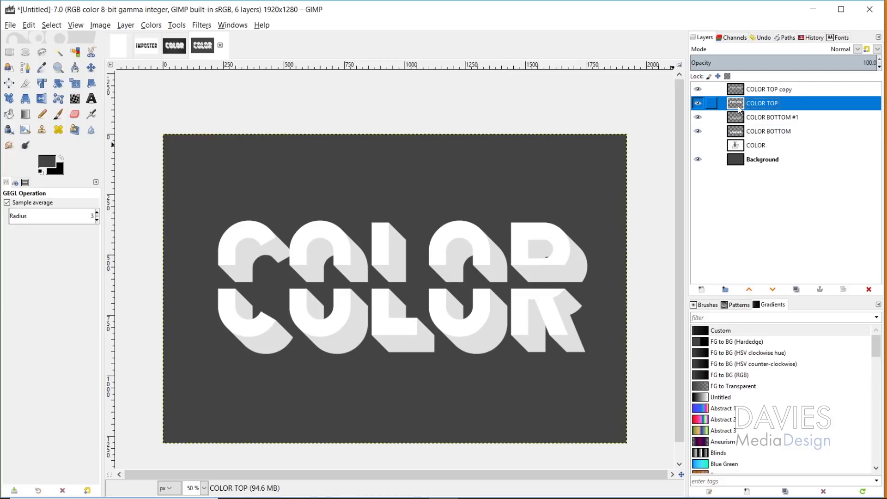
{"action": "left_click", "coordinate": [738, 106], "text": "alt"}
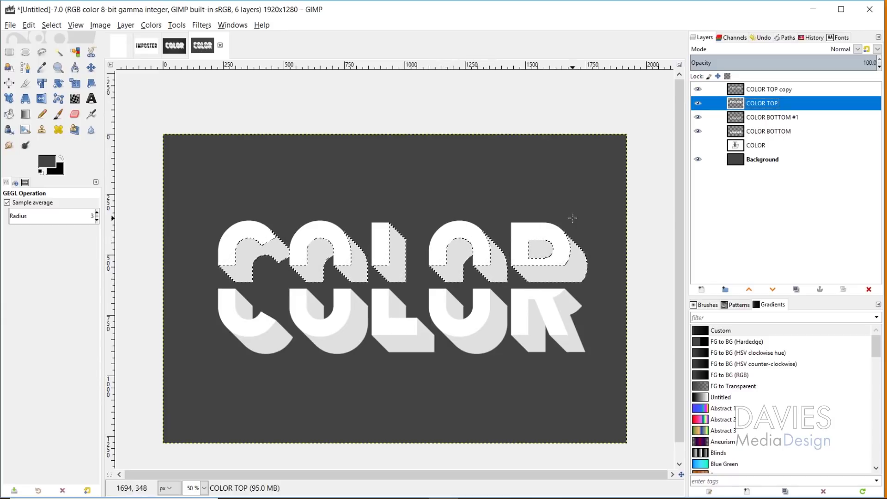
{"action": "left_click", "coordinate": [787, 39]}
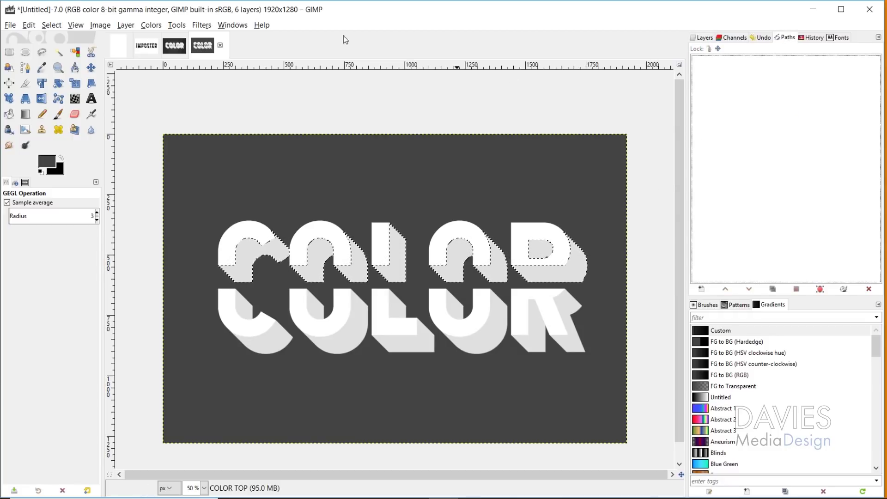
{"action": "left_click", "coordinate": [233, 25]}
{"action": "mouse_move", "coordinate": [253, 51]}
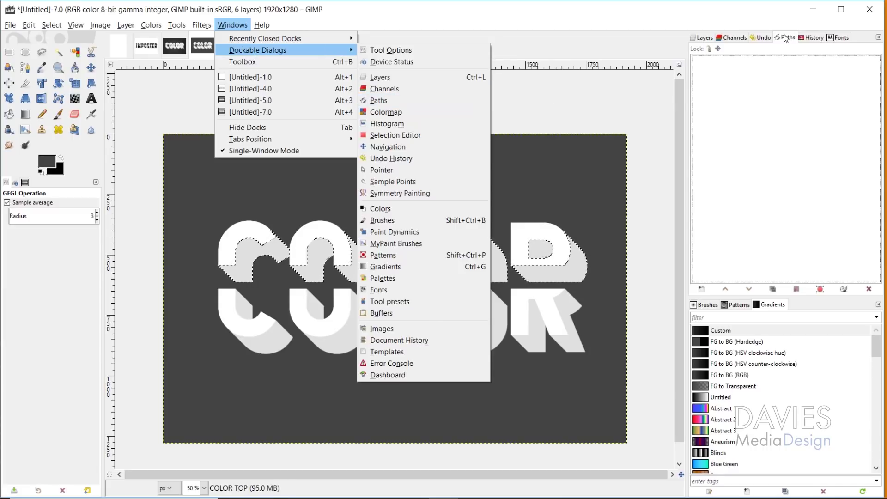
{"action": "left_click", "coordinate": [789, 121]}
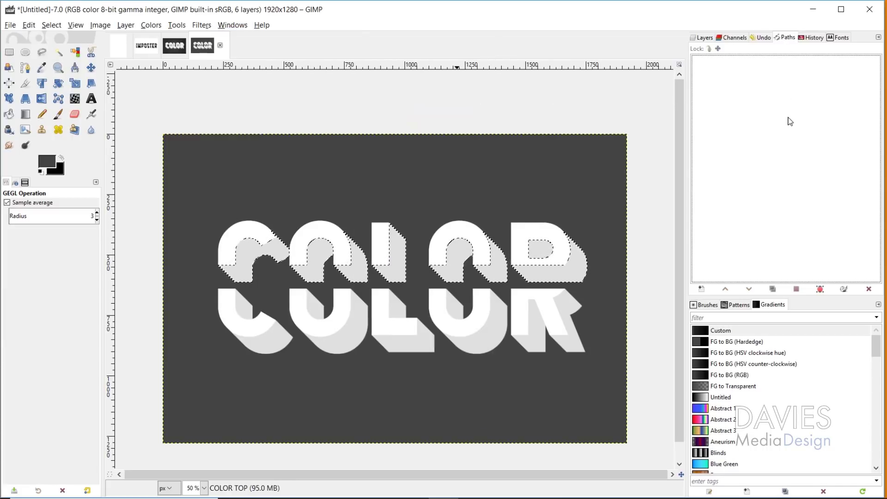
{"action": "left_click", "coordinate": [820, 290]}
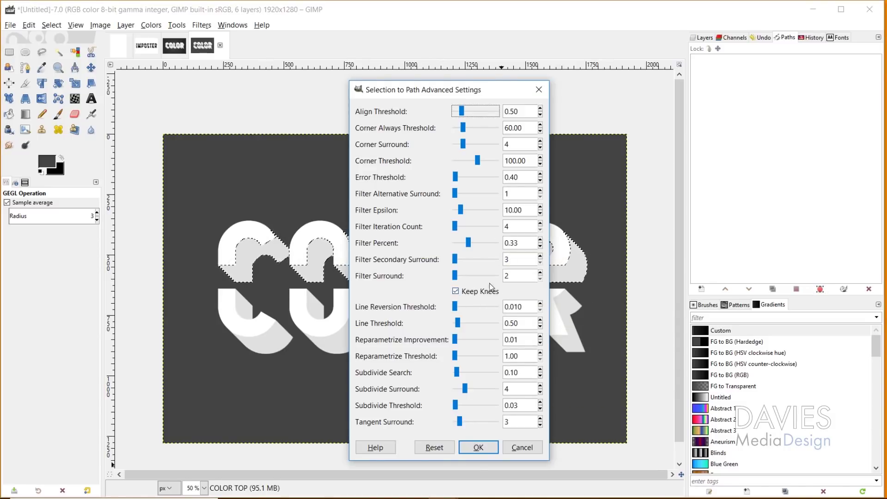
{"action": "left_click", "coordinate": [491, 449]}
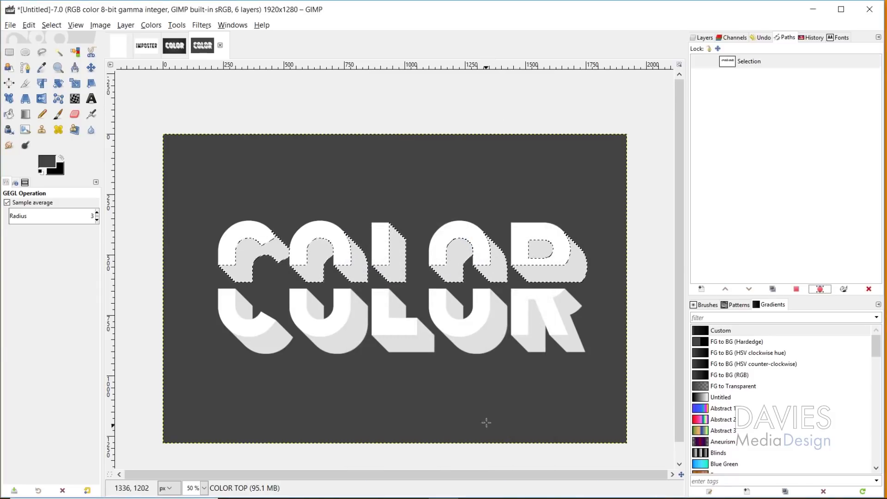
Show the new shadow path on the canvas and clear the selection.
{"action": "left_click", "coordinate": [698, 61]}
{"action": "left_click", "coordinate": [740, 61]}
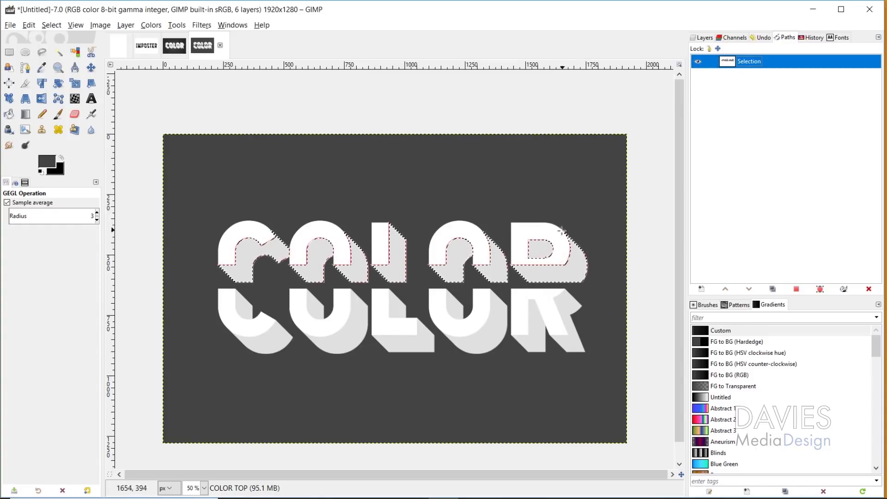
{"action": "key", "text": "ctrl+shift+a"}
{"action": "scroll", "coordinate": [375, 253], "scroll_direction": "up", "scroll_amount": 4}
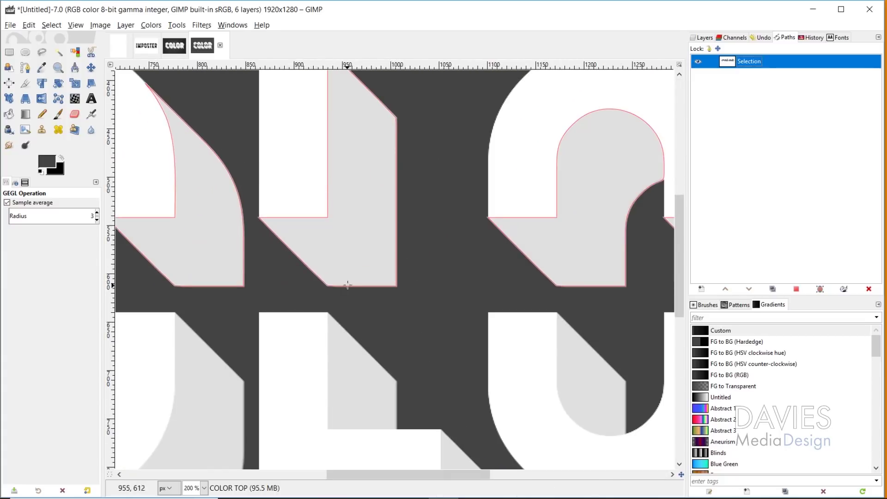
{"action": "scroll", "coordinate": [331, 293], "scroll_direction": "up", "scroll_amount": 5}
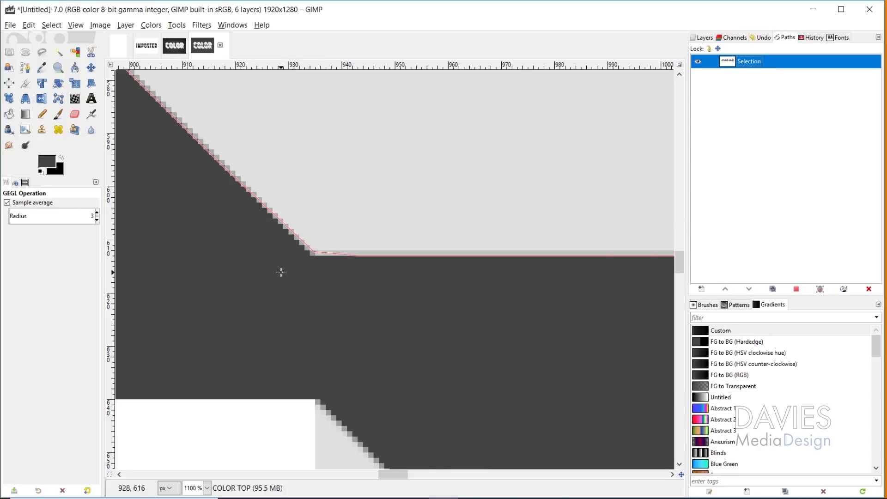
{"action": "scroll", "coordinate": [281, 272], "scroll_direction": "down", "scroll_amount": 9}
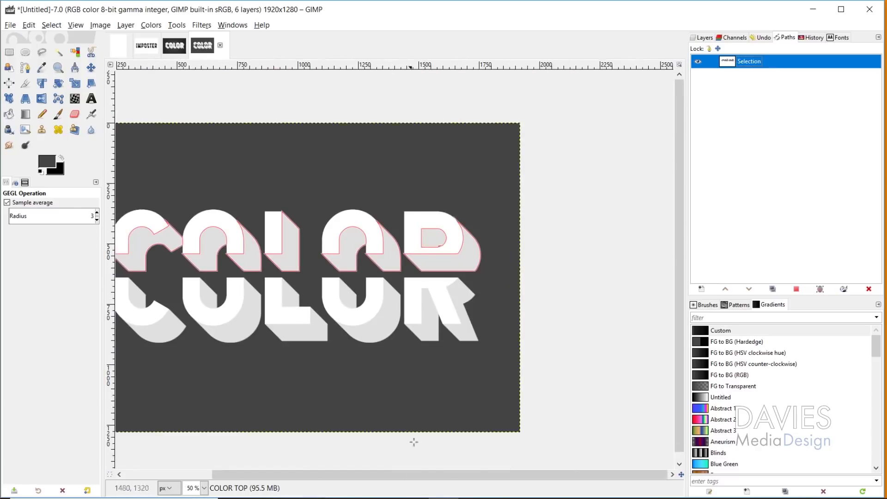
{"action": "left_click_drag", "start_coordinate": [442, 475], "coordinate": [365, 476]}
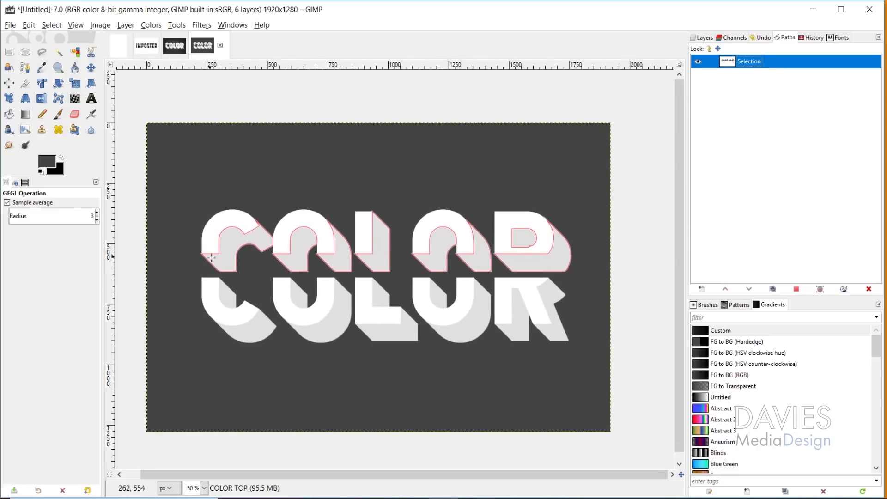
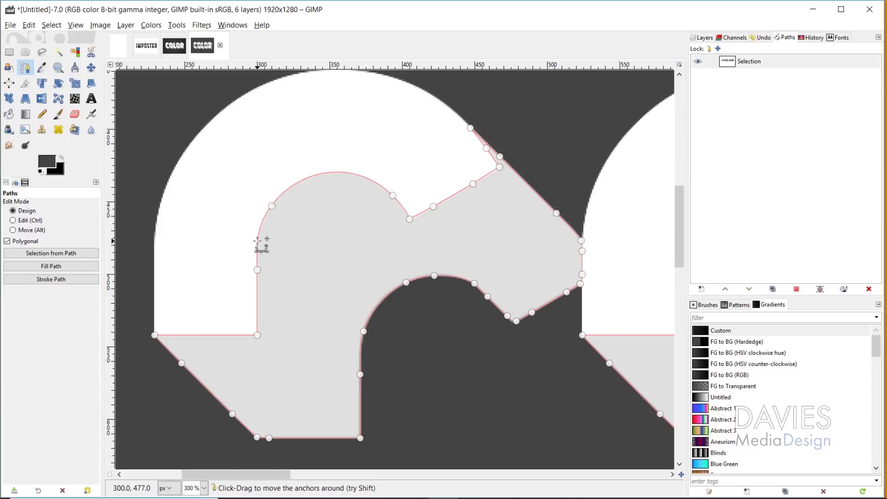
With the Paths tool, delete the path anchors around the upper curve and arm of the top C's shadow.
{"action": "left_click", "coordinate": [257, 270], "text": "shift"}
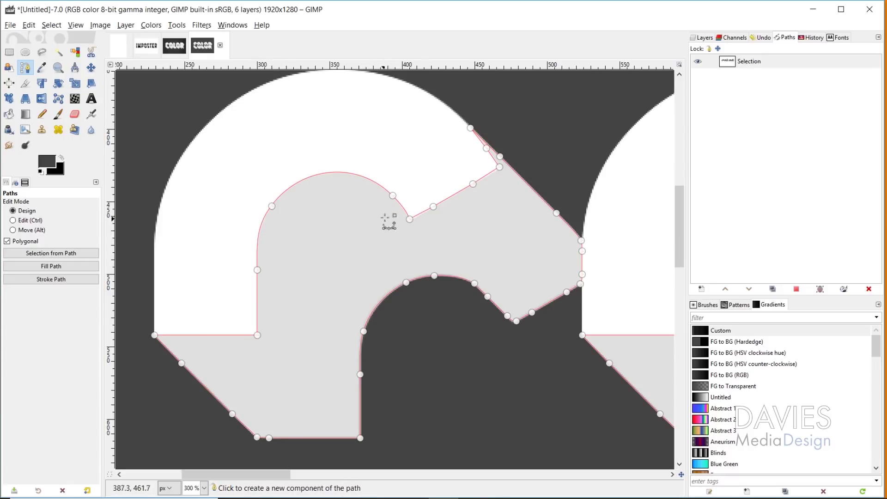
{"action": "left_click", "coordinate": [471, 127], "text": "ctrl+shift"}
{"action": "left_click", "coordinate": [486, 148]}
{"action": "left_click", "coordinate": [500, 157], "text": "ctrl+shift"}
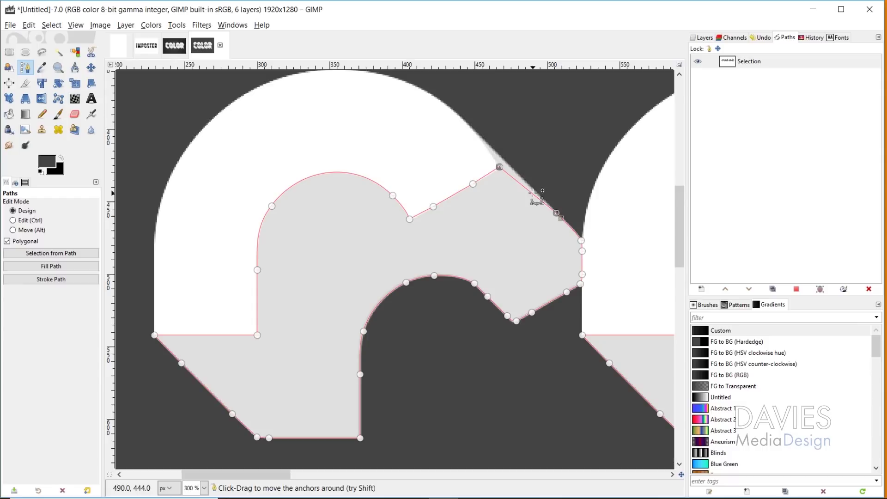
{"action": "left_click", "coordinate": [558, 214], "text": "ctrl+shift"}
{"action": "left_click", "coordinate": [499, 167], "text": "ctrl+shift"}
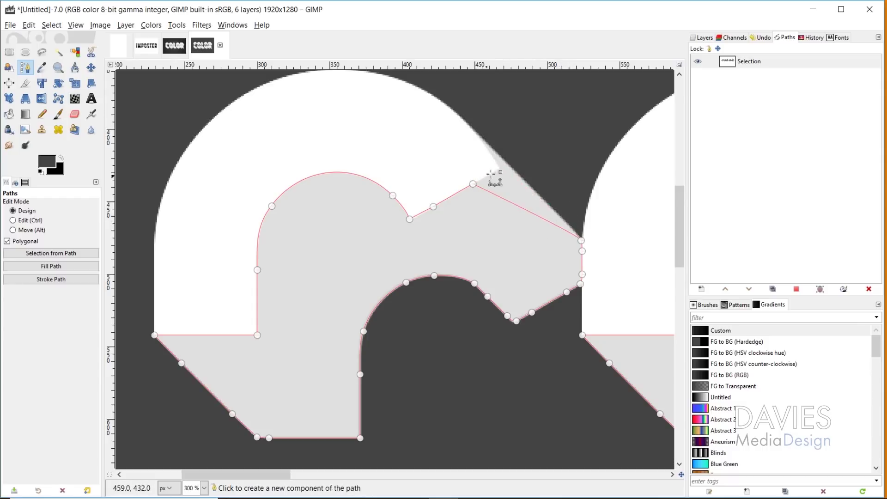
{"action": "left_click", "coordinate": [535, 216], "text": "ctrl+shift"}
{"action": "left_click", "coordinate": [545, 246], "text": "ctrl+shift"}
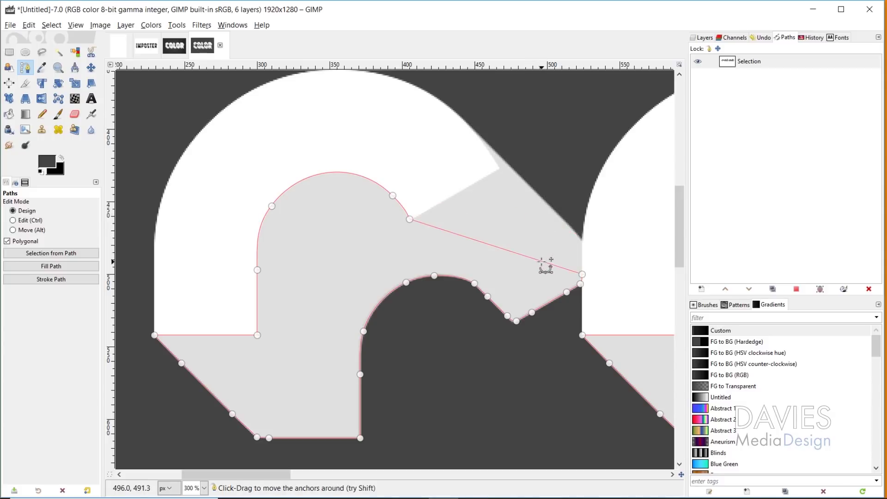
{"action": "left_click", "coordinate": [544, 264], "text": "ctrl+shift"}
{"action": "left_click", "coordinate": [536, 266], "text": "ctrl+shift"}
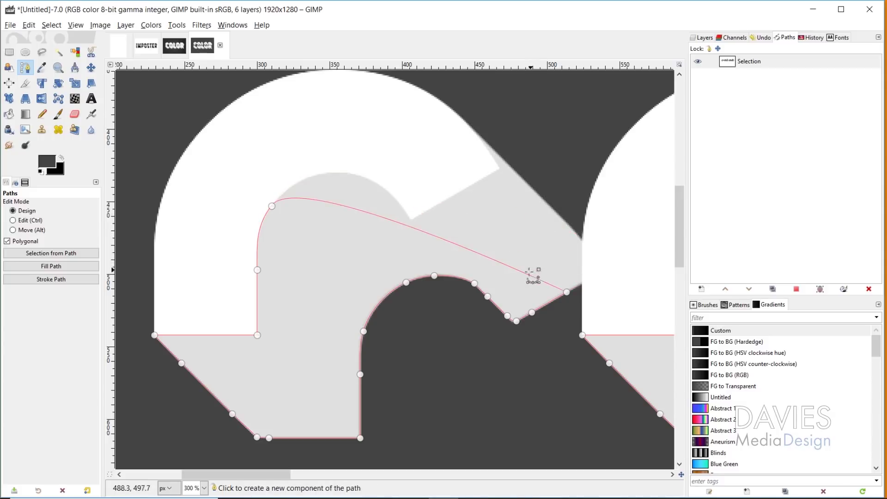
{"action": "left_click", "coordinate": [523, 274], "text": "ctrl+shift"}
{"action": "left_click", "coordinate": [524, 296], "text": "ctrl+shift"}
{"action": "left_click", "coordinate": [531, 312], "text": "ctrl+shift"}
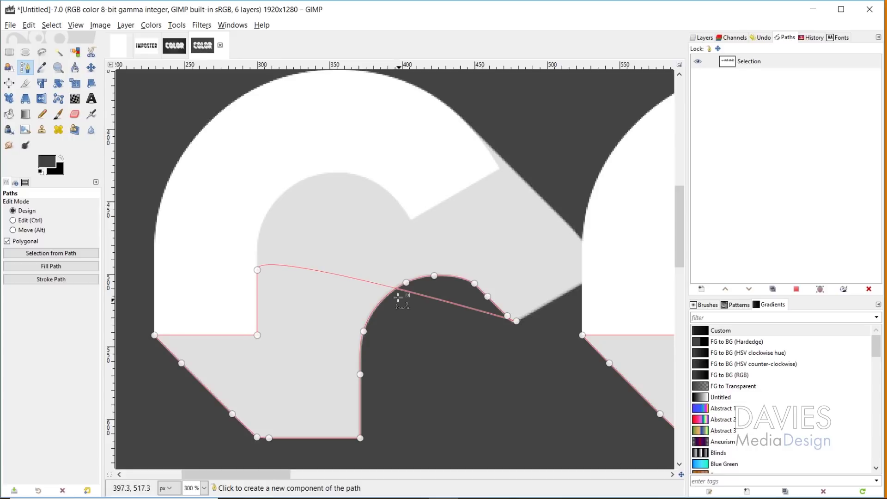
Delete the anchors along the top C's inner arch so the path runs straight from the slice's inner corner to the shadow's lower corner.
{"action": "key", "text": "ctrl+z"}
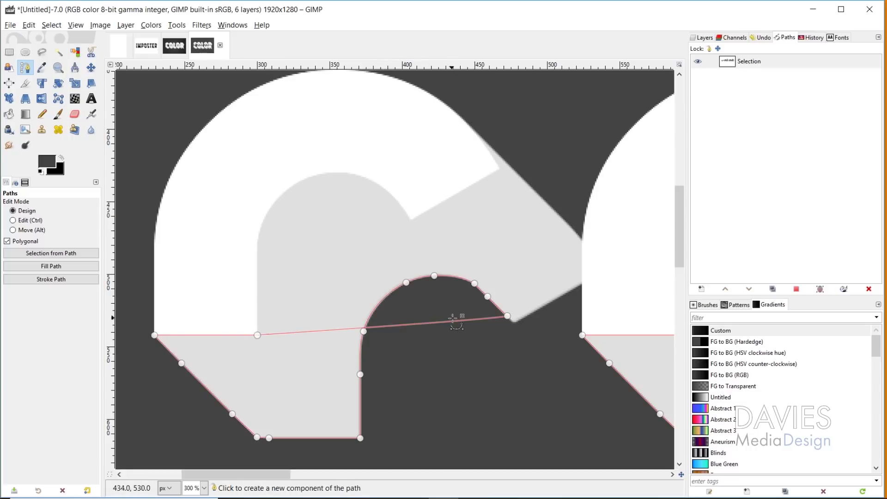
{"action": "key", "text": "ctrl+z"}
{"action": "key", "text": "ctrl+z"}
{"action": "key", "text": "ctrl+z"}
{"action": "key", "text": "ctrl+z"}
{"action": "key", "text": "ctrl+z"}
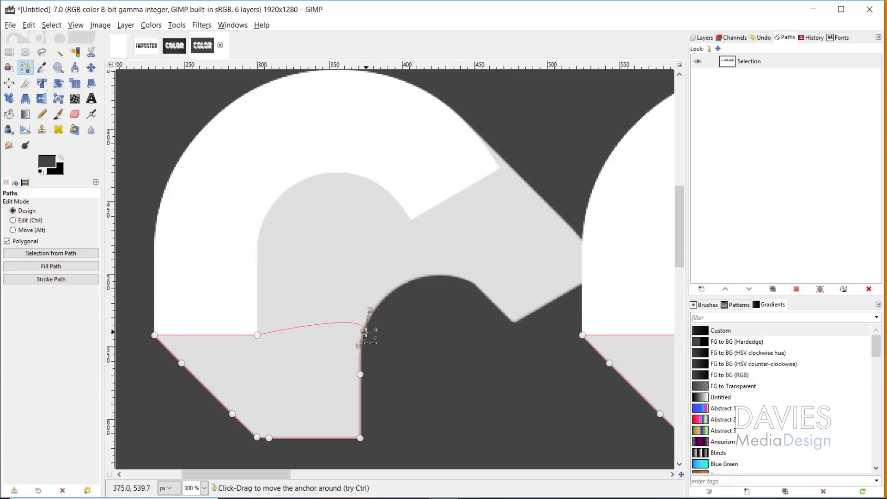
{"action": "key", "text": "ctrl+z"}
{"action": "left_click", "coordinate": [360, 374]}
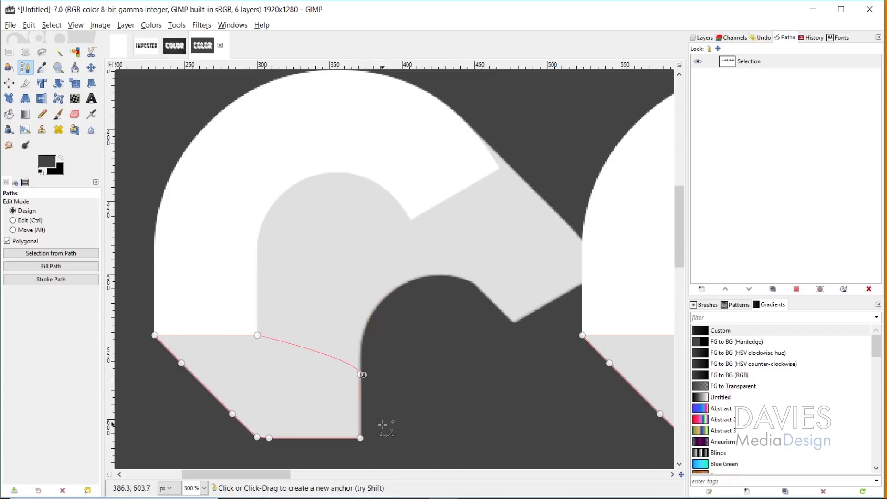
{"action": "key", "text": "ctrl+z"}
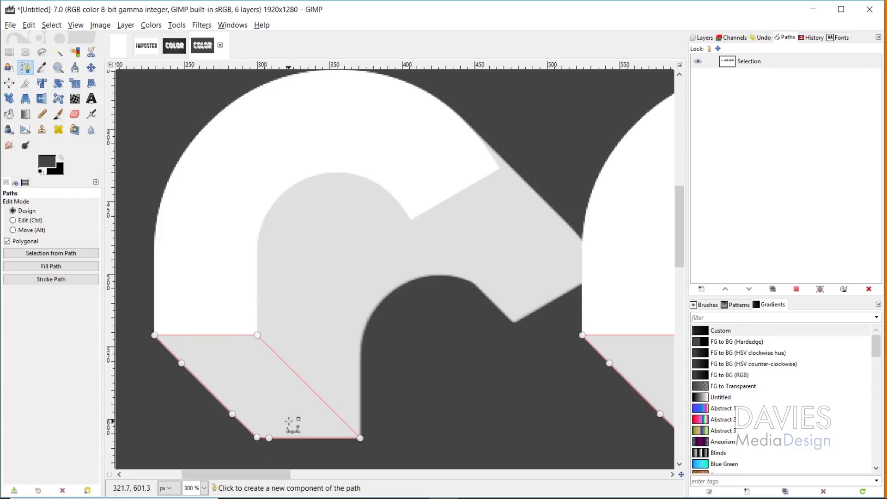
Delete the anchors around the first top O's inner arch so the path runs straight from the left leg's slice corner to its shadow's lower corner.
{"action": "left_click_drag", "start_coordinate": [492, 416], "coordinate": [98, 358]}
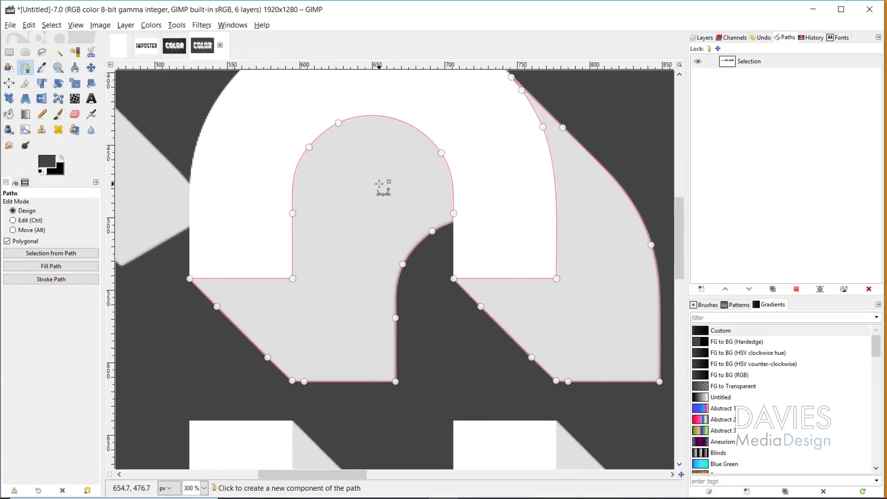
{"action": "left_click_drag", "start_coordinate": [404, 123], "coordinate": [403, 132]}
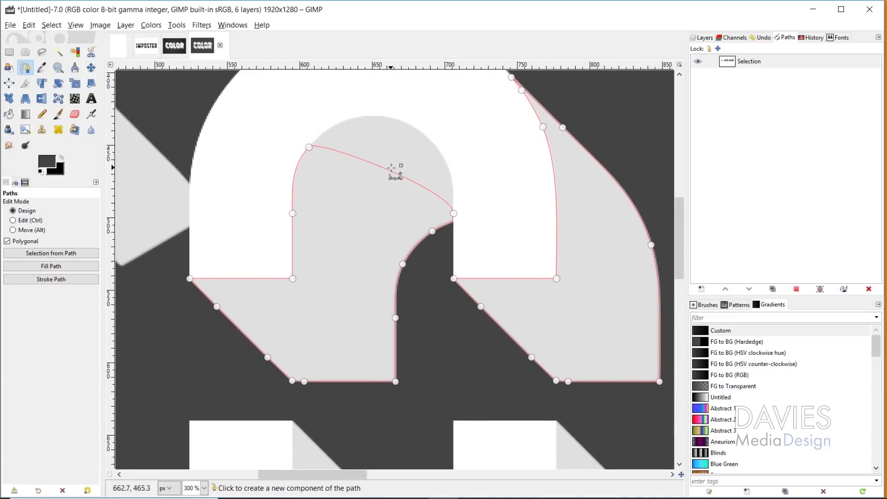
{"action": "left_click_drag", "start_coordinate": [396, 174], "coordinate": [393, 217]}
{"action": "key", "text": "Delete"}
{"action": "left_click", "coordinate": [403, 264]}
{"action": "key", "text": "Delete"}
{"action": "left_click", "coordinate": [396, 318]}
{"action": "key", "text": "Delete"}
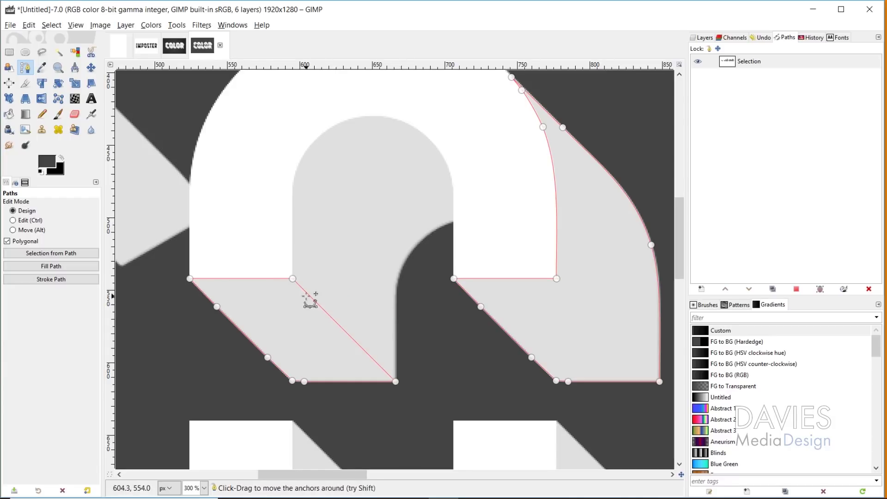
Delete the curve anchors on the first top O's right-leg shadow and collapse the remaining handles onto their anchors to straighten the slice edge.
{"action": "scroll", "coordinate": [568, 291], "scroll_direction": "right", "scroll_amount": 5}
{"action": "scroll", "coordinate": [333, 311], "scroll_direction": "up", "scroll_amount": 1}
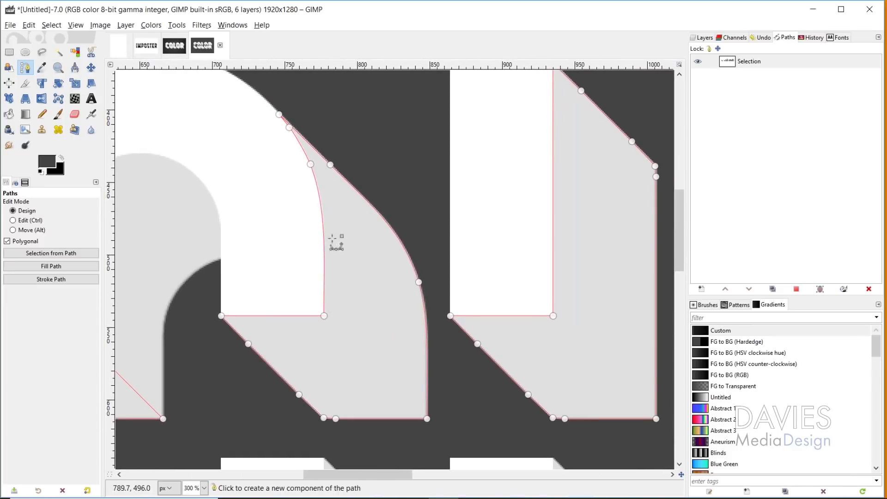
{"action": "left_click", "coordinate": [288, 128], "text": "ctrl+shift"}
{"action": "left_click", "coordinate": [311, 165]}
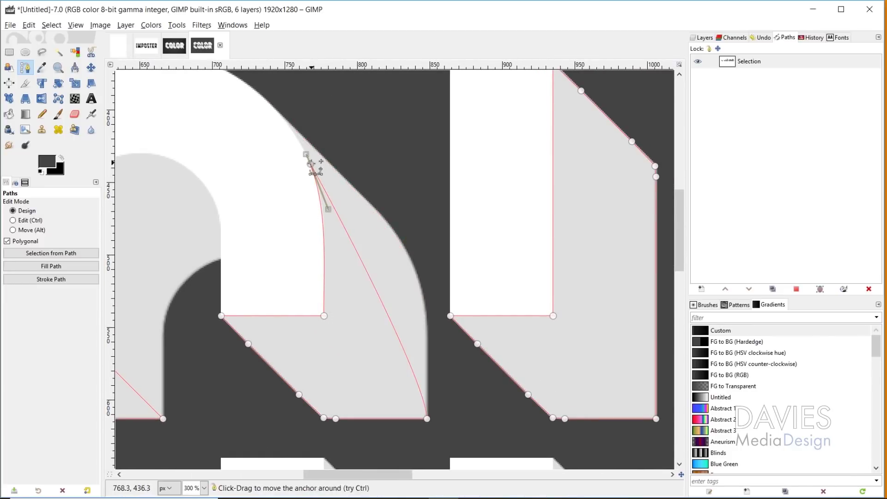
{"action": "left_click", "coordinate": [318, 167], "text": "ctrl+shift"}
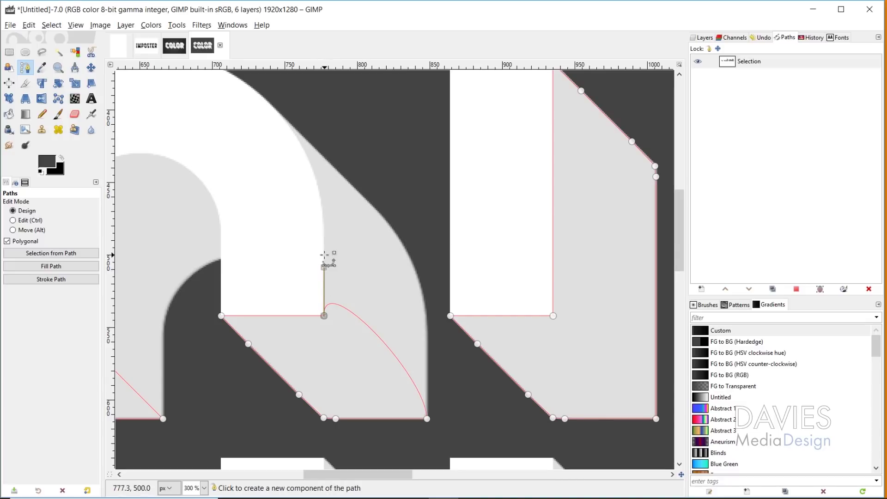
{"action": "left_click_drag", "start_coordinate": [324, 267], "coordinate": [324, 315]}
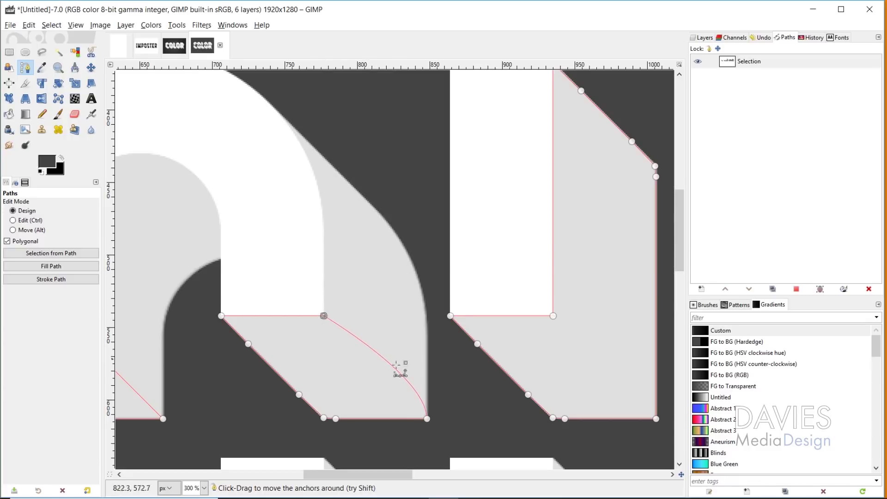
{"action": "left_click", "coordinate": [427, 418]}
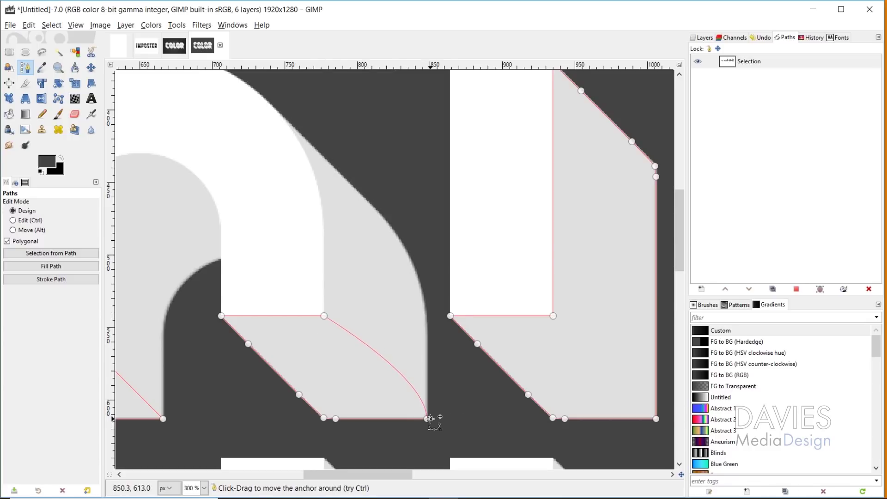
{"action": "key", "text": "ctrl+z"}
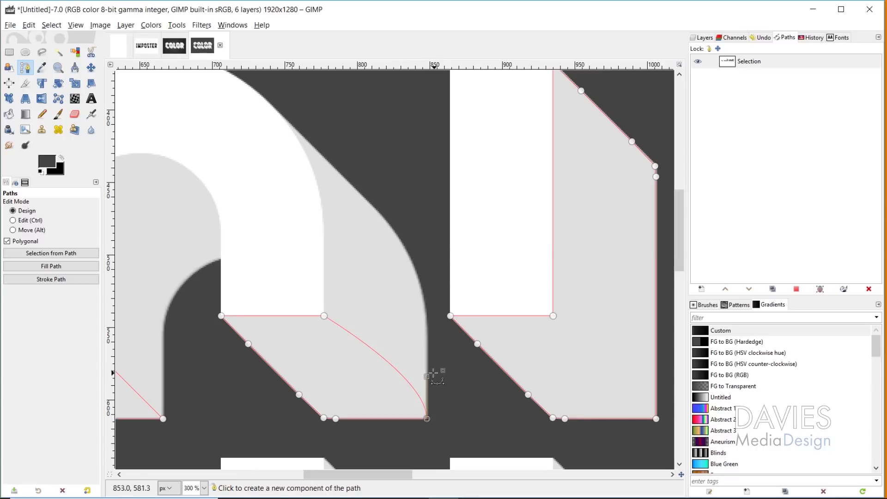
{"action": "left_click_drag", "start_coordinate": [427, 376], "coordinate": [426, 418]}
Delete the anchors along the upper and outer edges of the L's shadow, leaving only the slanted slice face.
{"action": "scroll", "coordinate": [557, 301], "scroll_direction": "right", "scroll_amount": 2}
{"action": "scroll", "coordinate": [557, 301], "scroll_direction": "right", "scroll_amount": 5}
{"action": "scroll", "coordinate": [557, 302], "scroll_direction": "up", "scroll_amount": 1}
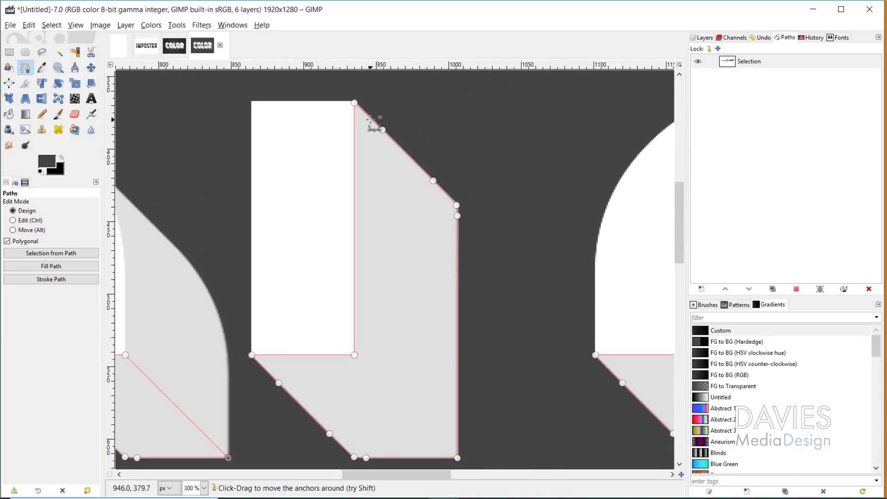
{"action": "left_click_drag", "start_coordinate": [371, 118], "coordinate": [458, 213]}
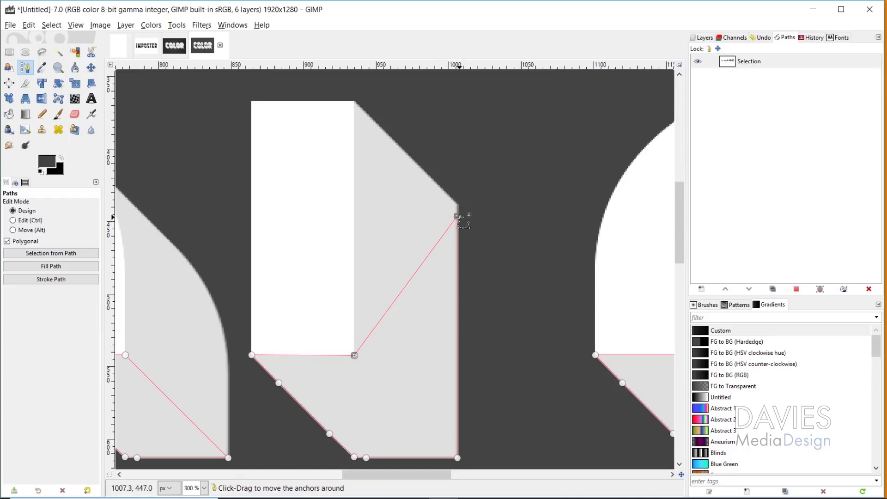
{"action": "left_click_drag", "start_coordinate": [457, 458], "coordinate": [459, 460]}
{"action": "key", "text": "ctrl+z"}
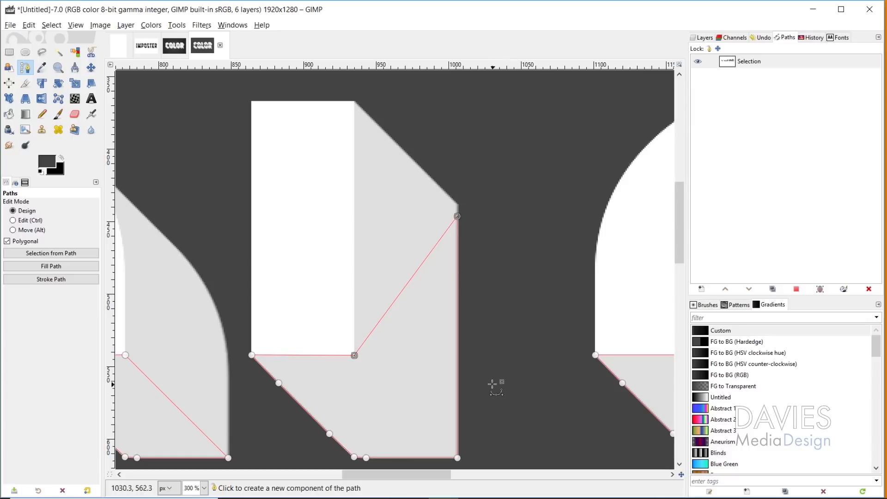
{"action": "left_click", "coordinate": [458, 216]}
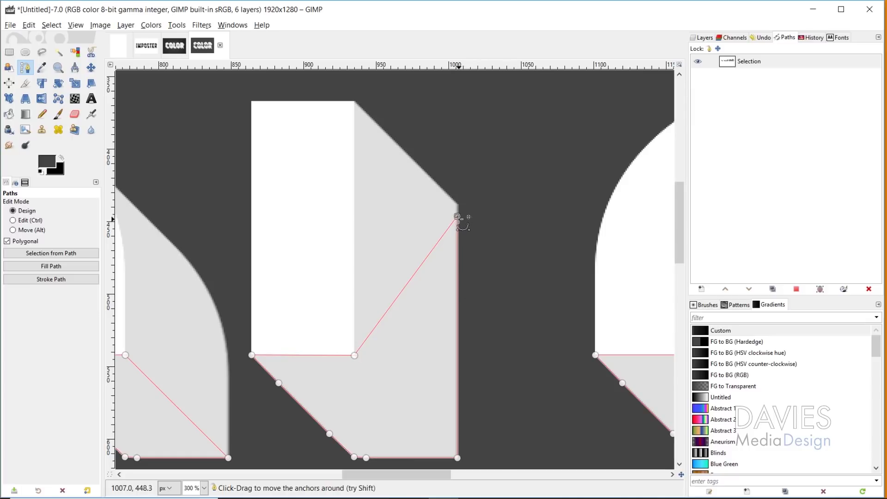
{"action": "key", "text": "Delete"}
Delete the anchors around the second top O's inner arch and outer curve, leaving slice faces below both legs.
{"action": "left_click_drag", "start_coordinate": [424, 475], "coordinate": [507, 467]}
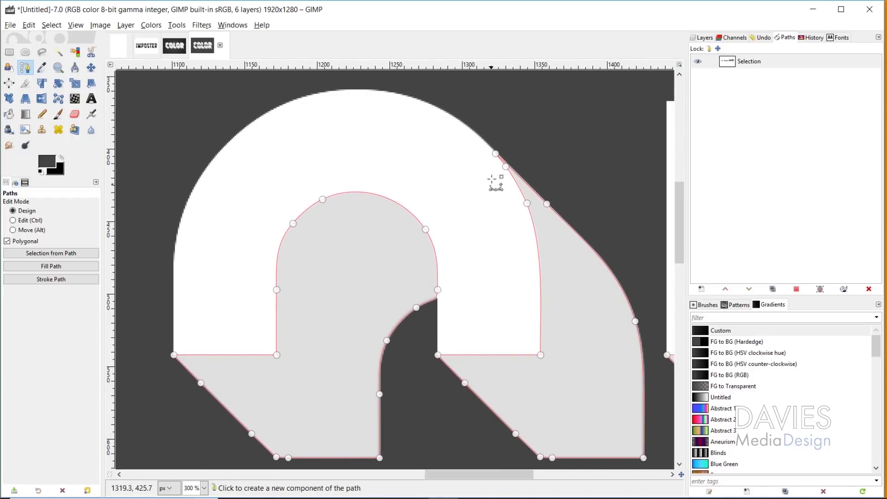
{"action": "left_click", "coordinate": [506, 166], "text": "ctrl+shift"}
{"action": "left_click", "coordinate": [322, 199], "text": "ctrl+shift"}
{"action": "left_click", "coordinate": [426, 229], "text": "ctrl+shift"}
{"action": "left_click", "coordinate": [277, 289], "text": "ctrl+shift"}
{"action": "left_click", "coordinate": [417, 307], "text": "ctrl+shift"}
{"action": "left_click", "coordinate": [387, 341], "text": "ctrl+shift"}
{"action": "left_click", "coordinate": [379, 394], "text": "ctrl+shift"}
{"action": "left_click", "coordinate": [547, 204], "text": "ctrl+shift"}
{"action": "left_click", "coordinate": [527, 203], "text": "ctrl+shift"}
{"action": "left_click", "coordinate": [636, 321], "text": "ctrl+shift"}
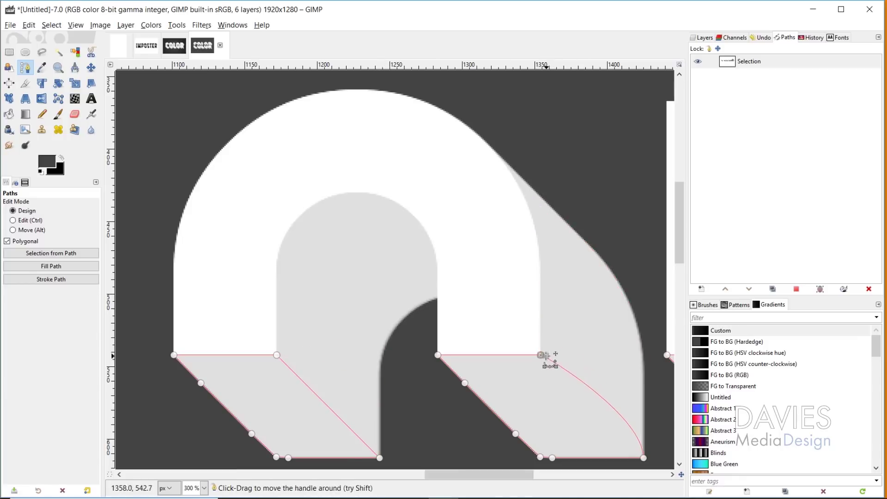
Delete all path anchors around the shadow inside the top R's counter.
{"action": "left_click_drag", "start_coordinate": [511, 475], "coordinate": [616, 458]}
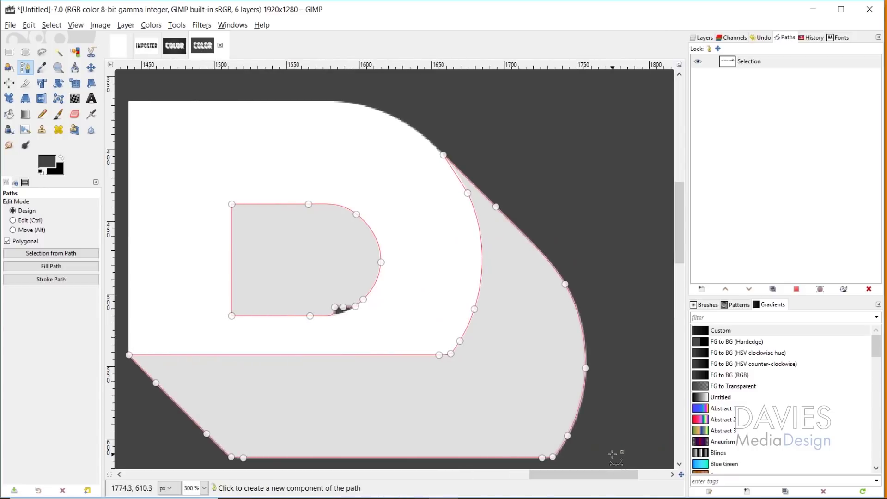
{"action": "left_click", "coordinate": [356, 214], "text": "ctrl+shift"}
{"action": "left_click", "coordinate": [309, 204], "text": "ctrl+shift"}
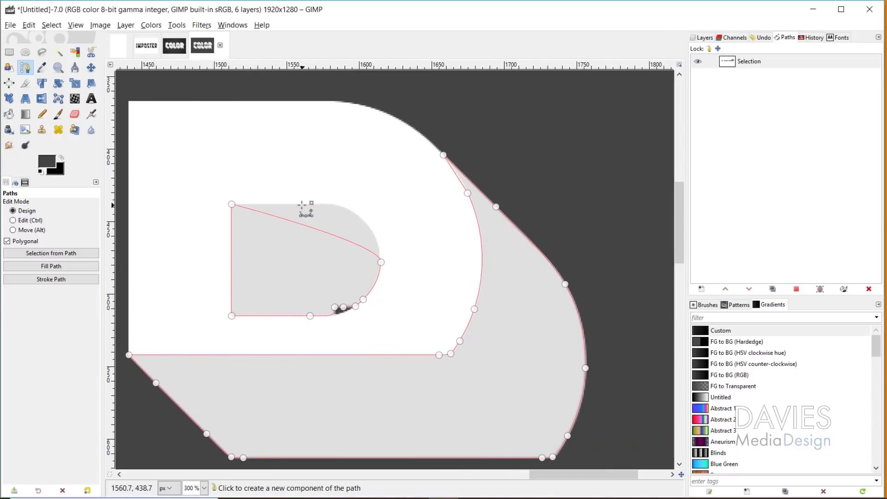
{"action": "left_click", "coordinate": [292, 219], "text": "ctrl+shift"}
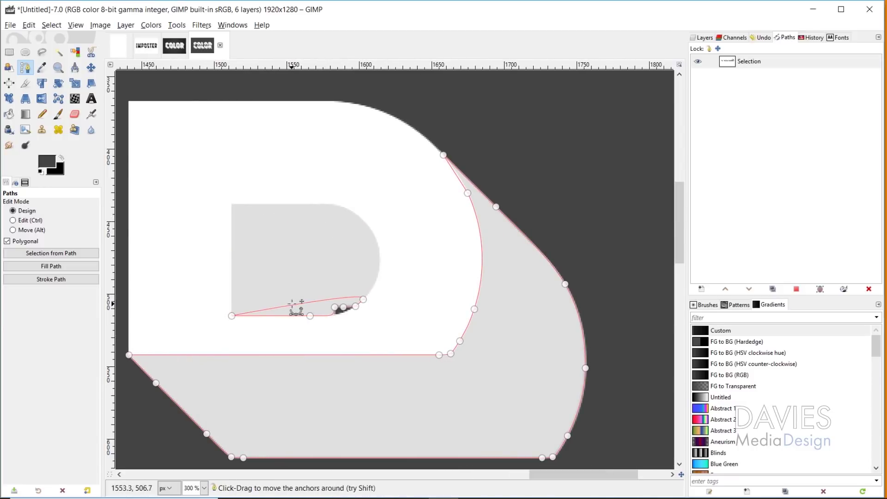
{"action": "left_click", "coordinate": [305, 315], "text": "ctrl+shift"}
{"action": "left_click", "coordinate": [343, 309], "text": "ctrl+shift"}
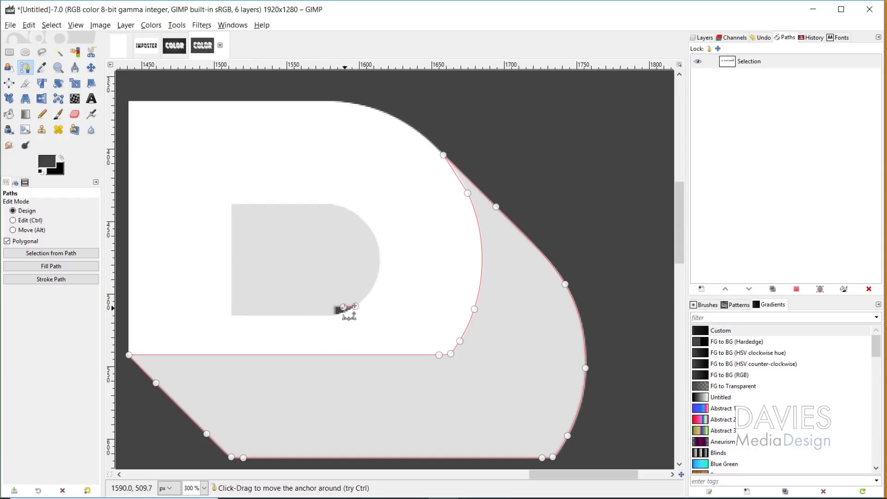
{"action": "left_click", "coordinate": [355, 306], "text": "ctrl+shift"}
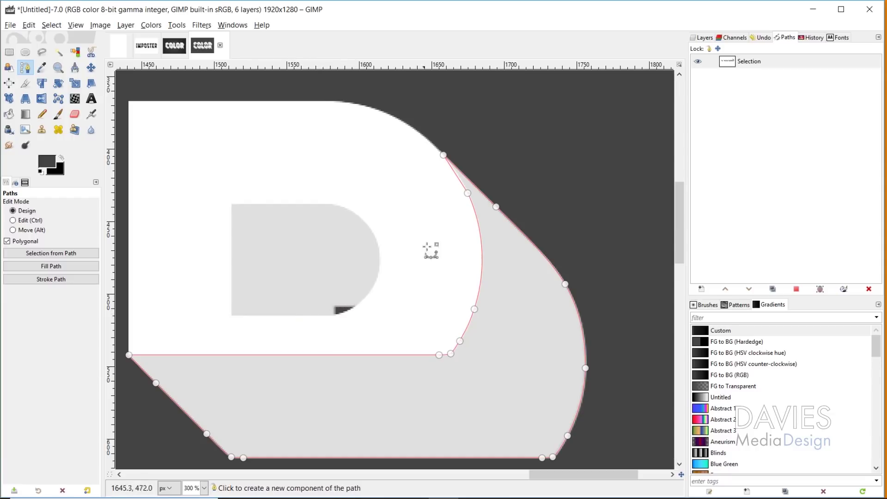
Delete the anchors around the R's outer curve so the path runs straight from the slice's end to the shadow's lower corner.
{"action": "left_click", "coordinate": [444, 155], "text": "ctrl+shift"}
{"action": "left_click", "coordinate": [496, 207], "text": "ctrl+shift"}
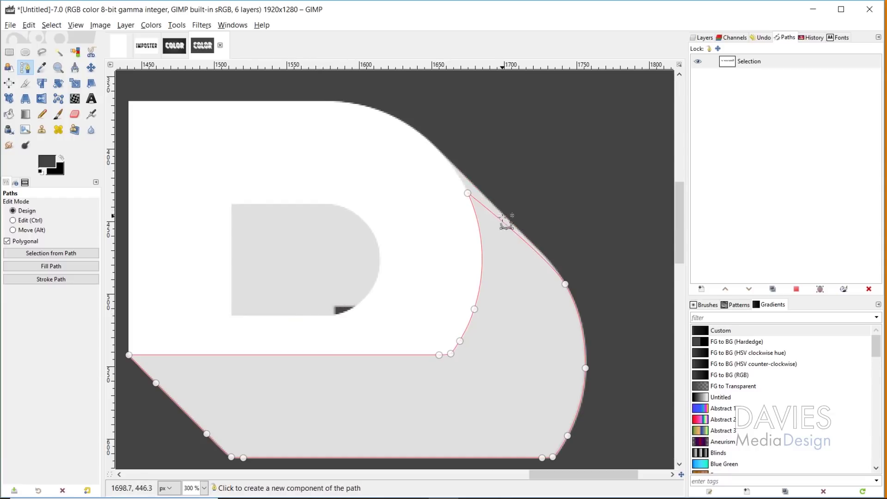
{"action": "left_click", "coordinate": [500, 219], "text": "ctrl+shift"}
{"action": "left_click", "coordinate": [475, 309], "text": "ctrl+shift"}
{"action": "left_click", "coordinate": [460, 341], "text": "ctrl+shift"}
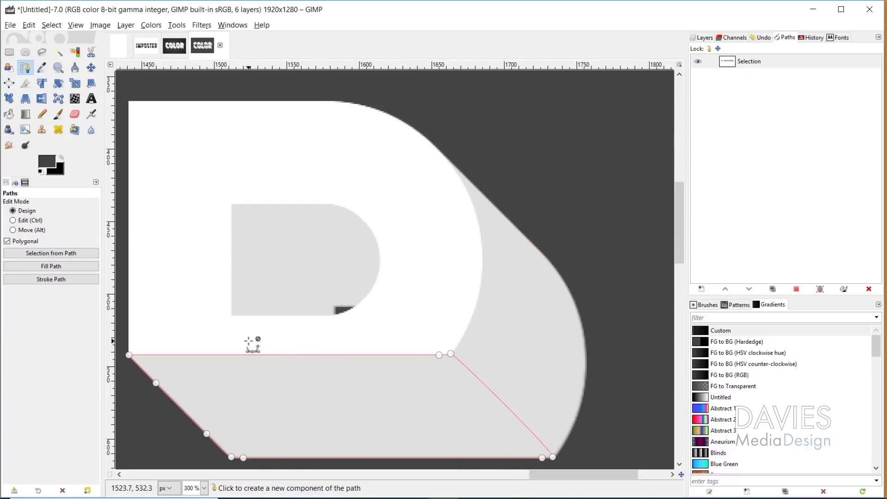
Create a selection from the edited path covering the slice faces of all the top letters.
{"action": "scroll", "coordinate": [272, 329], "scroll_direction": "down", "scroll_amount": 2, "text": "ctrl"}
{"action": "scroll", "coordinate": [272, 329], "scroll_direction": "down", "scroll_amount": 3, "text": "ctrl"}
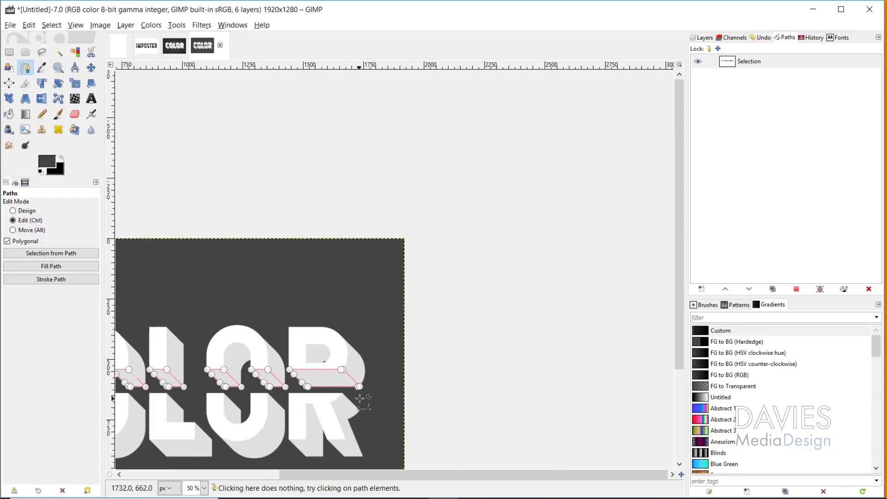
{"action": "left_click_drag", "start_coordinate": [449, 481], "coordinate": [353, 478]}
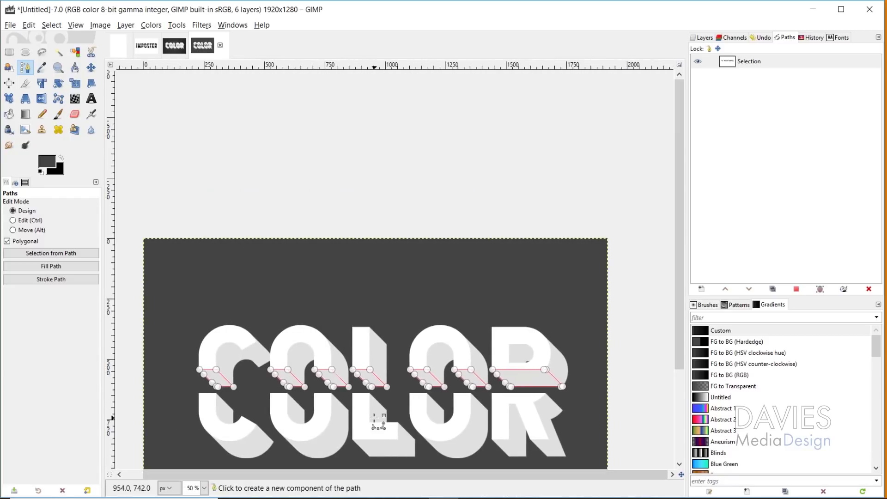
{"action": "scroll", "coordinate": [405, 417], "scroll_direction": "down", "scroll_amount": 3}
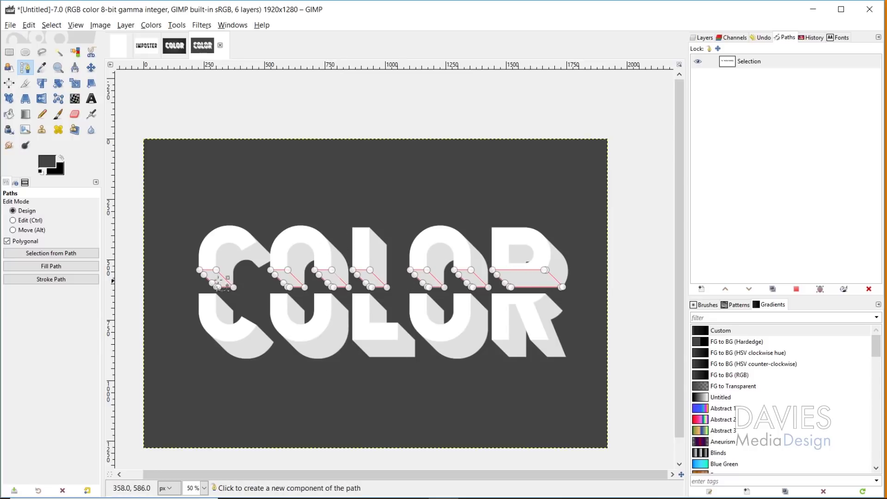
{"action": "left_click", "coordinate": [68, 258]}
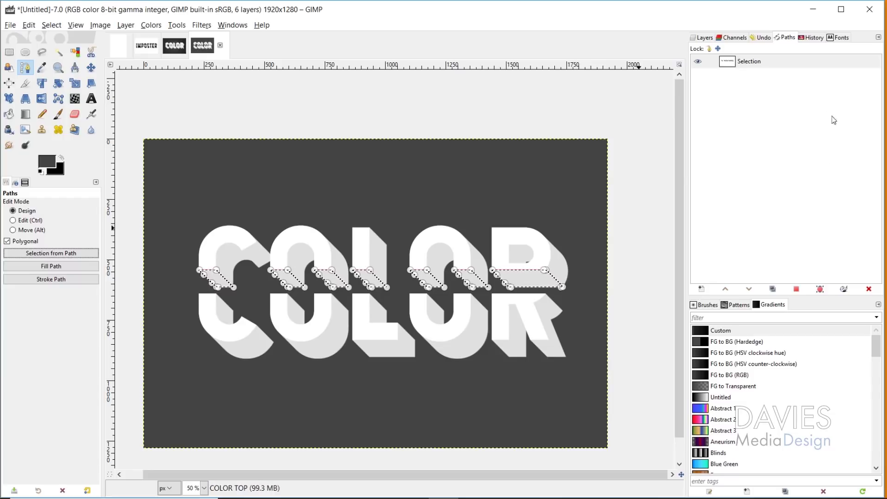
Add a transparent layer named Color Fill and place it above COLOR TOP copy at the top of the layer stack.
{"action": "left_click", "coordinate": [705, 38]}
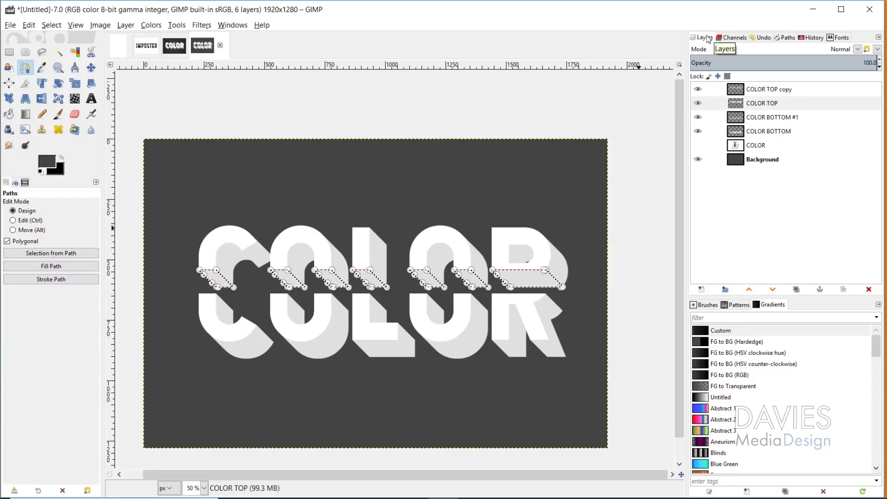
{"action": "left_click", "coordinate": [702, 290]}
{"action": "type", "text": "Color Fill"}
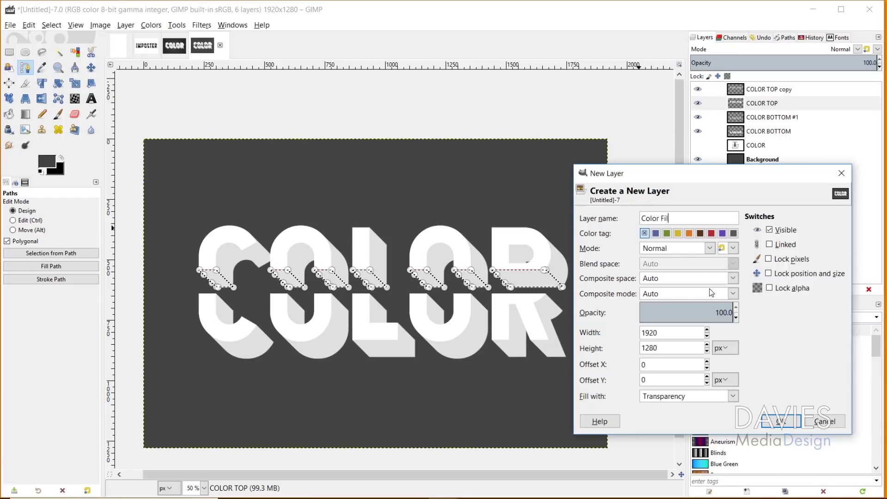
{"action": "left_click", "coordinate": [701, 398]}
{"action": "left_click", "coordinate": [666, 451]}
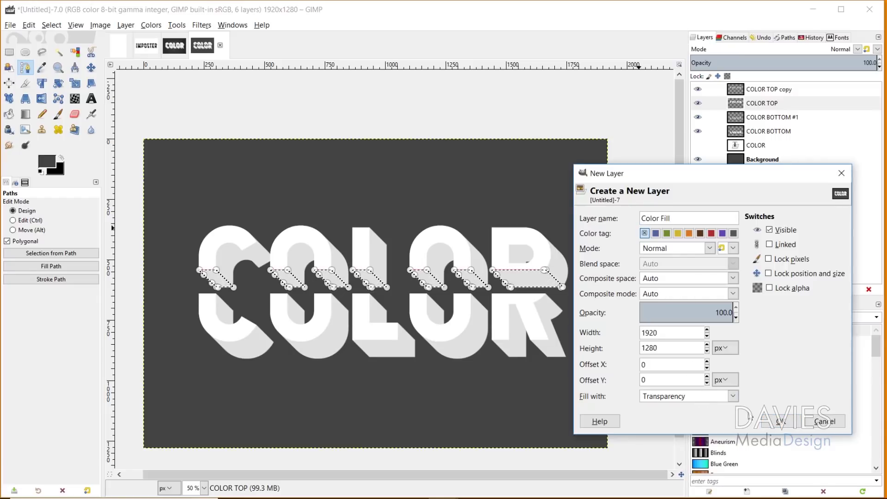
{"action": "left_click", "coordinate": [780, 422]}
{"action": "left_click_drag", "start_coordinate": [736, 104], "coordinate": [738, 89]}
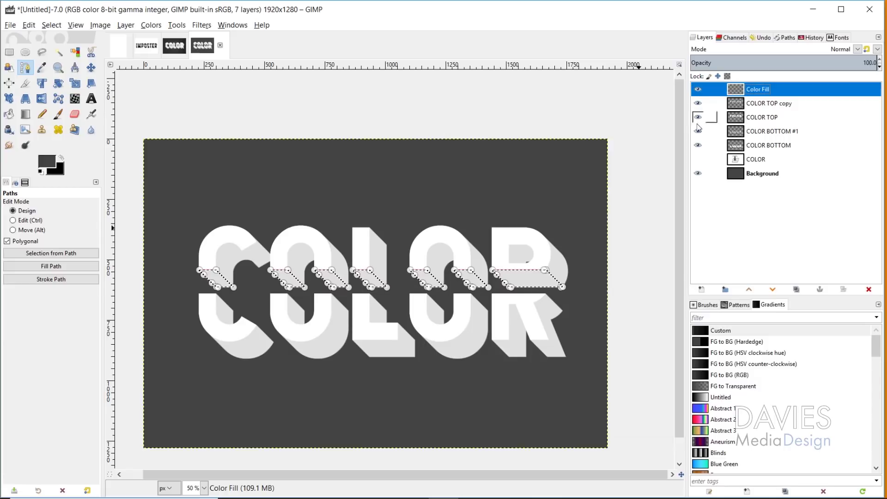
Hide the slice-face path so only its selection remains on the canvas, with the Gradient tool active.
{"action": "left_click", "coordinate": [29, 114]}
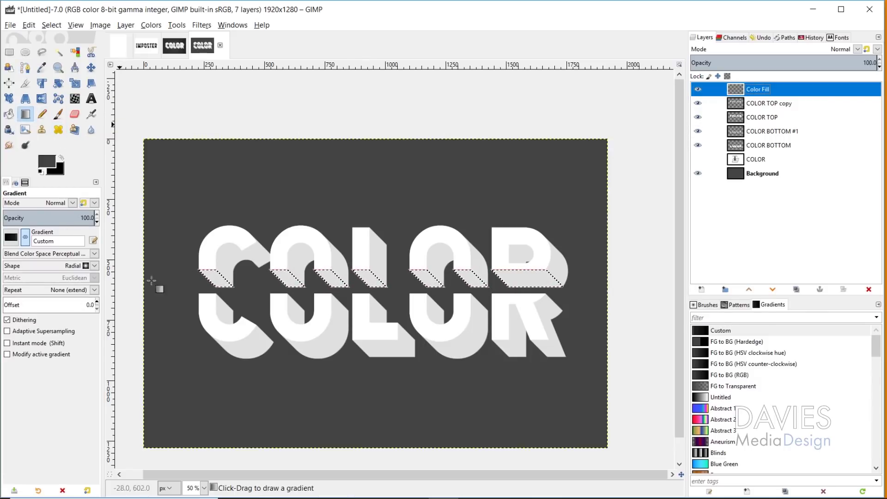
{"action": "left_click", "coordinate": [784, 38]}
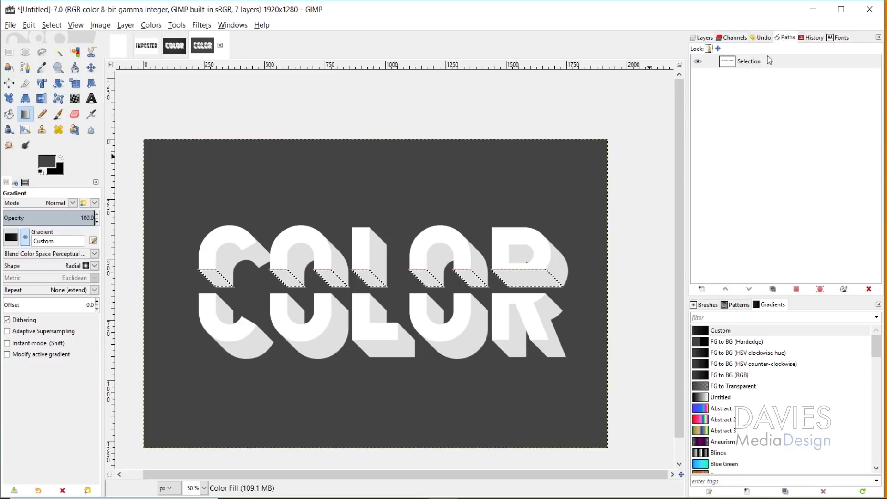
{"action": "left_click", "coordinate": [698, 63]}
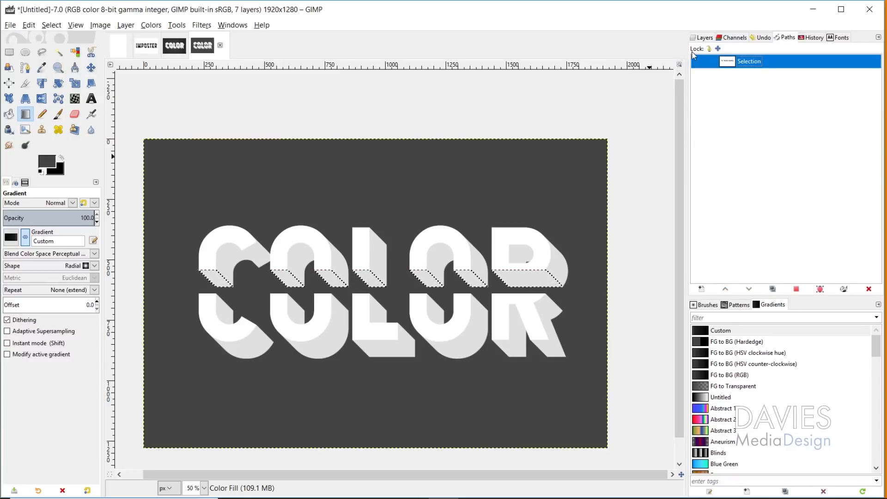
{"action": "left_click", "coordinate": [705, 39]}
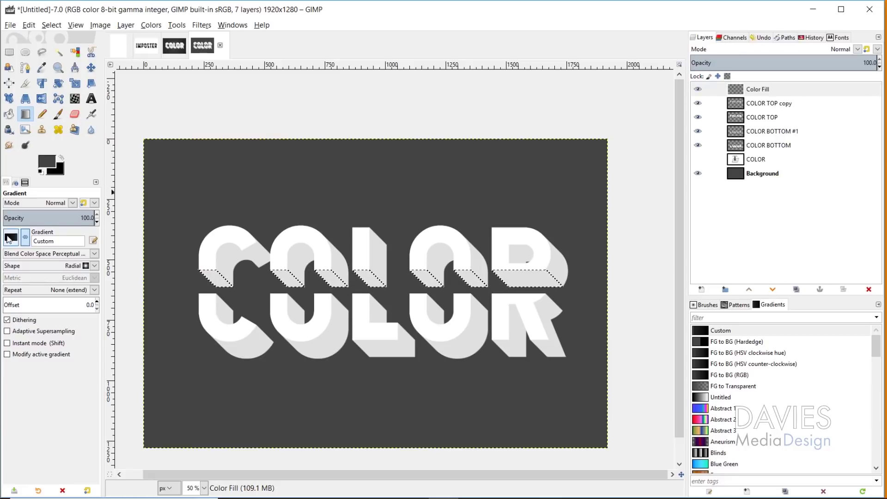
Set the Gradient tool to the Full saturation spectrum CCW gradient with a Linear shape.
{"action": "left_click", "coordinate": [11, 240]}
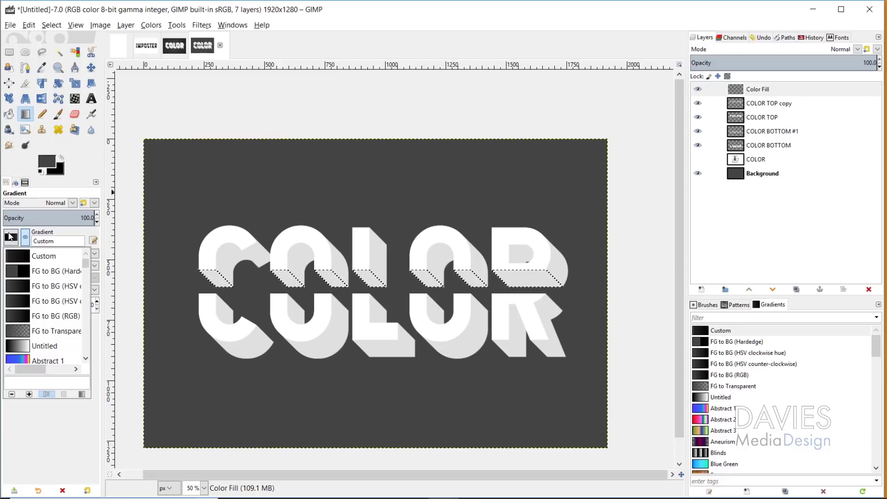
{"action": "scroll", "coordinate": [88, 264], "scroll_direction": "down", "scroll_amount": 15}
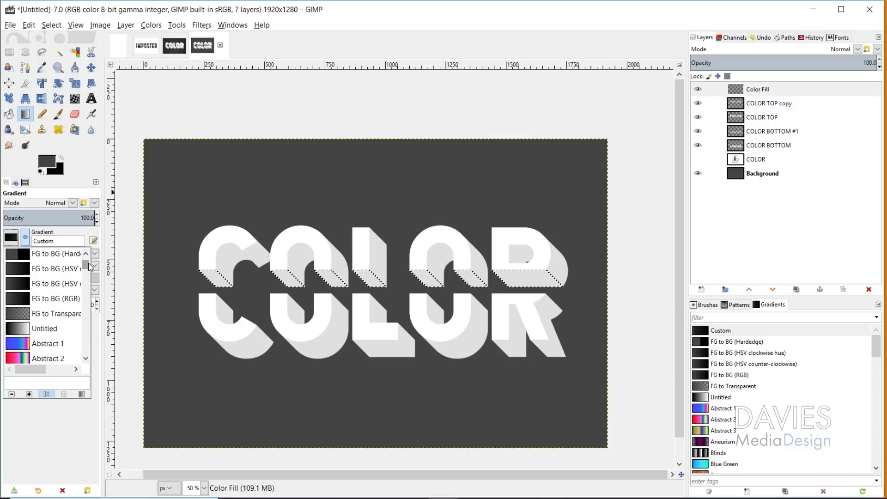
{"action": "scroll", "coordinate": [93, 273], "scroll_direction": "up", "scroll_amount": 15}
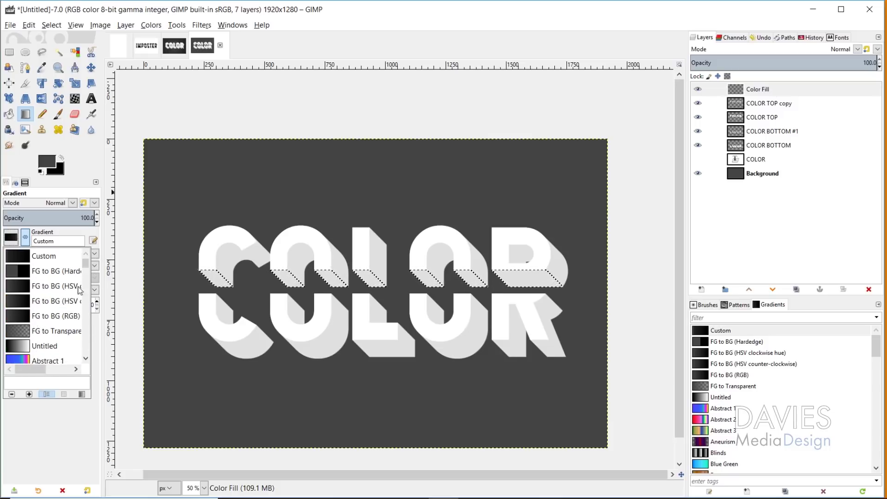
{"action": "left_click_drag", "start_coordinate": [86, 264], "coordinate": [85, 307]}
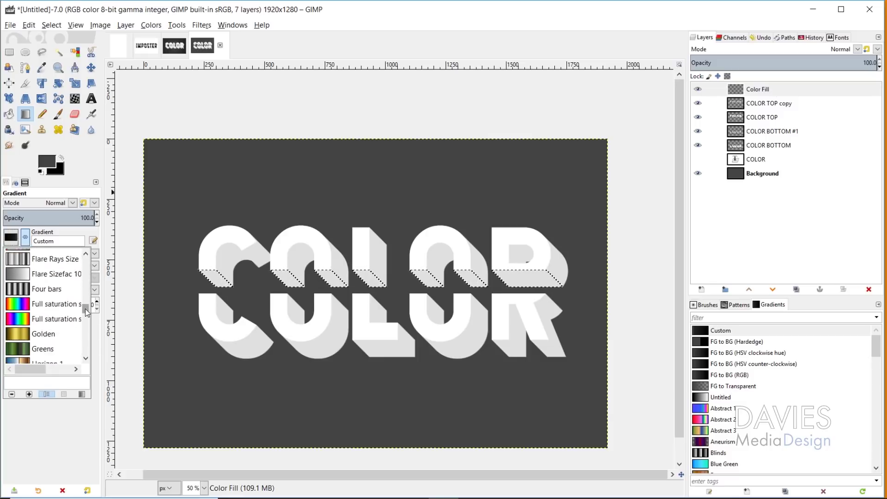
{"action": "left_click", "coordinate": [24, 301]}
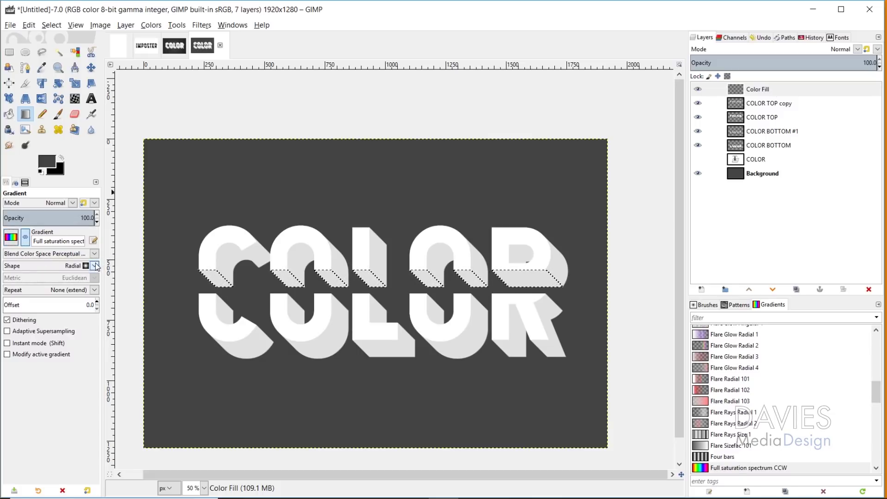
{"action": "left_click", "coordinate": [94, 266]}
{"action": "left_click", "coordinate": [71, 278]}
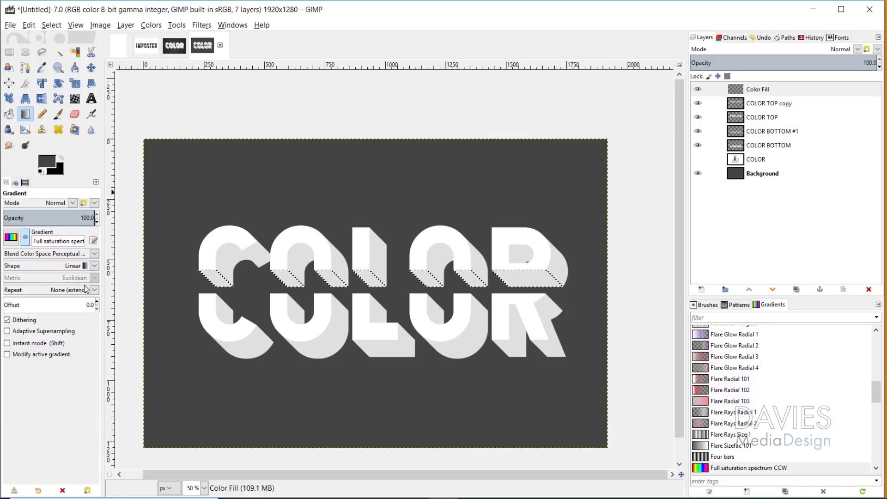
Fill the selected slice faces with a vertical rainbow gradient running from their upper to lower edges, reversed so red starts at the upper edge.
{"action": "mouse_move", "coordinate": [325, 270]}
{"action": "left_mouse_down"}
{"action": "mouse_move", "coordinate": [329, 290]}
{"action": "mouse_move", "coordinate": [323, 284]}
{"action": "left_mouse_up"}
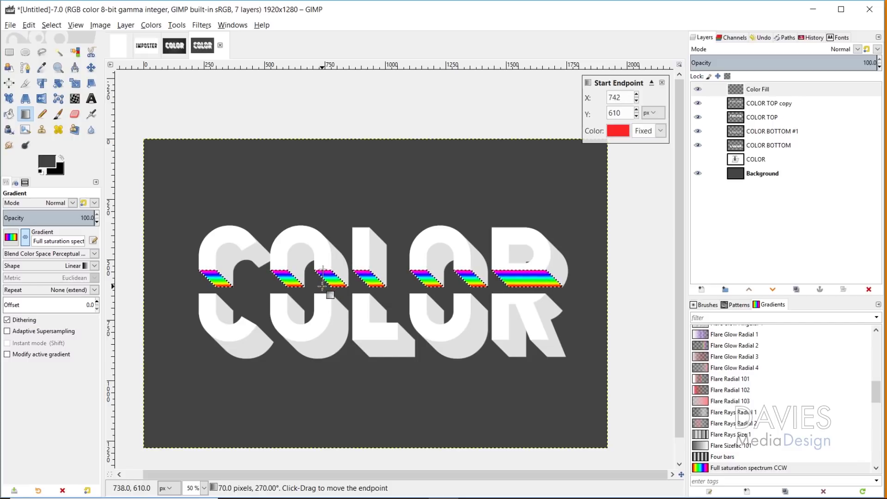
{"action": "left_click", "coordinate": [323, 268]}
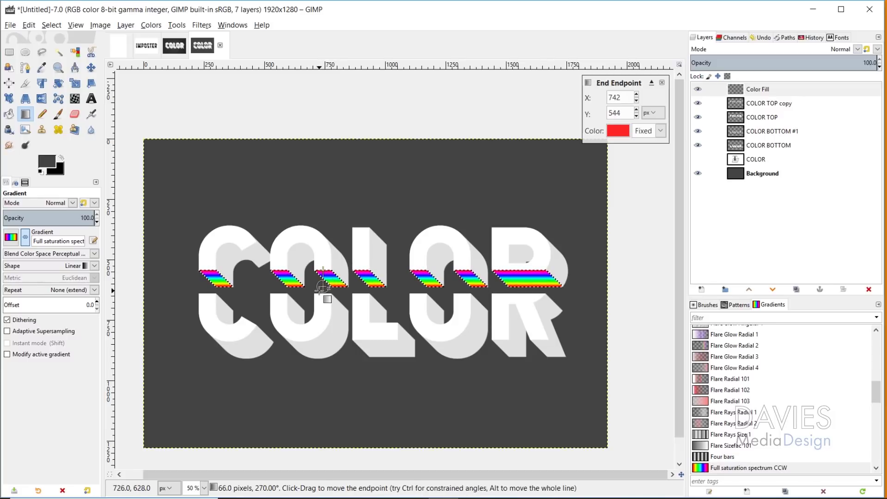
{"action": "left_click", "coordinate": [323, 287]}
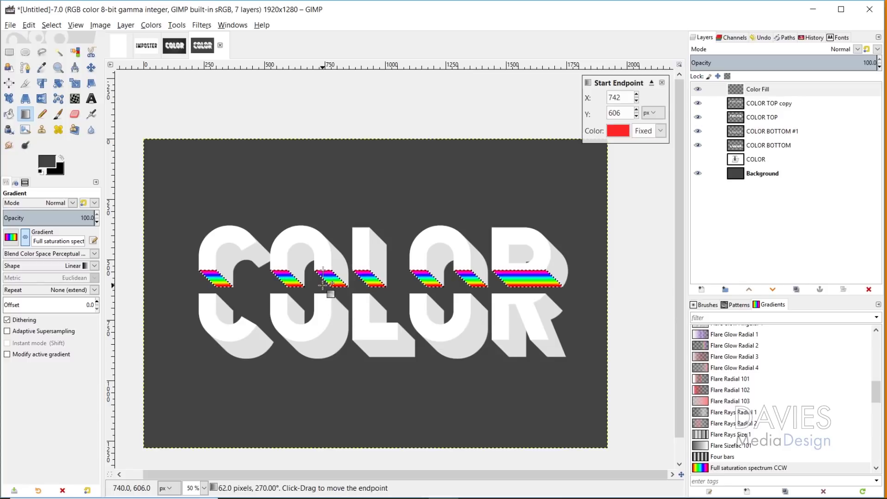
{"action": "left_click", "coordinate": [25, 239]}
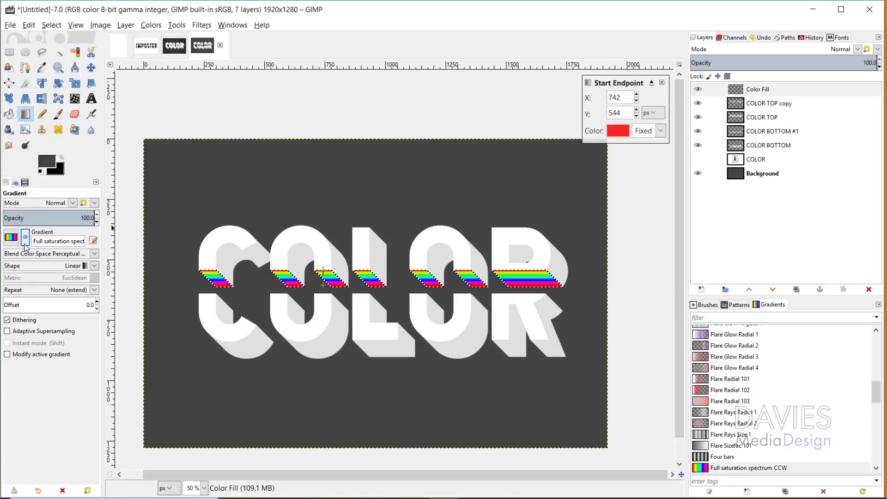
{"action": "left_click_drag", "start_coordinate": [322, 272], "coordinate": [322, 273]}
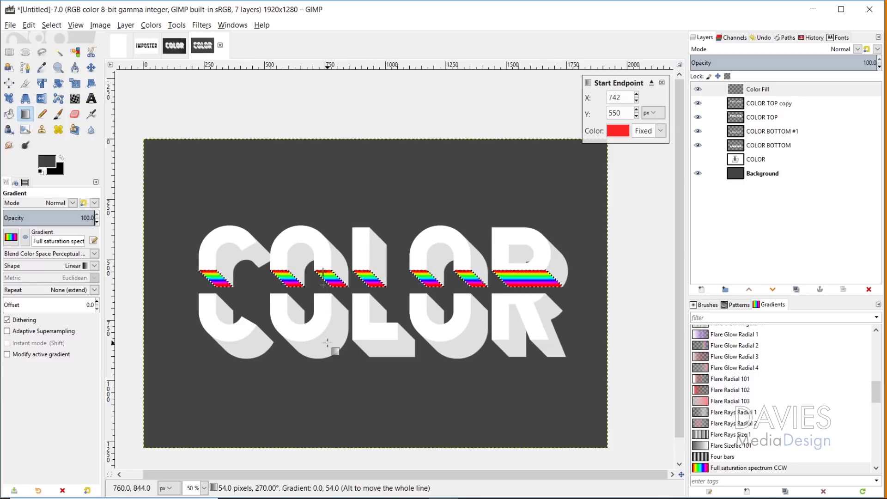
{"action": "scroll", "coordinate": [327, 343], "scroll_direction": "up", "scroll_amount": 1}
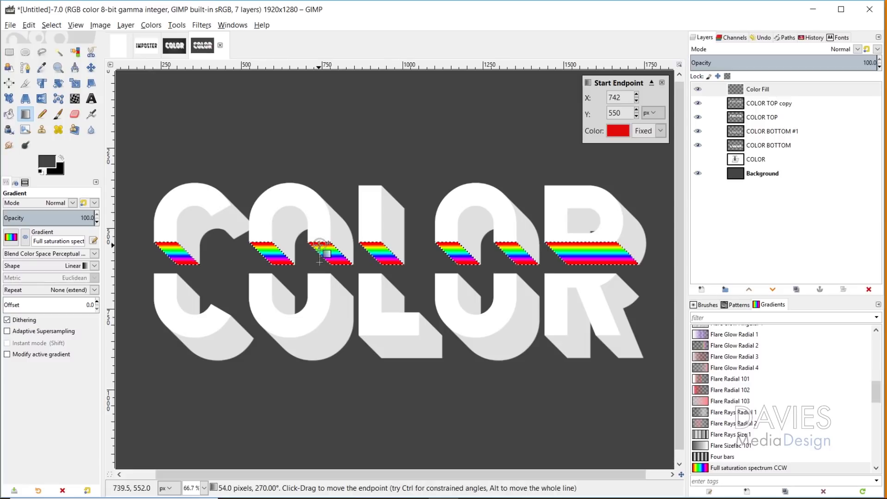
{"action": "key", "text": "Return"}
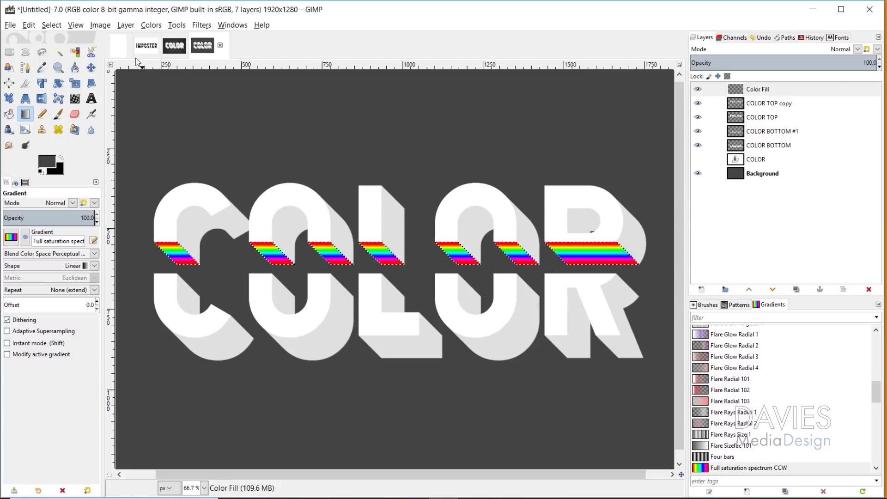
Shrink the slice-face selection by 4 px.
{"action": "left_click", "coordinate": [52, 25]}
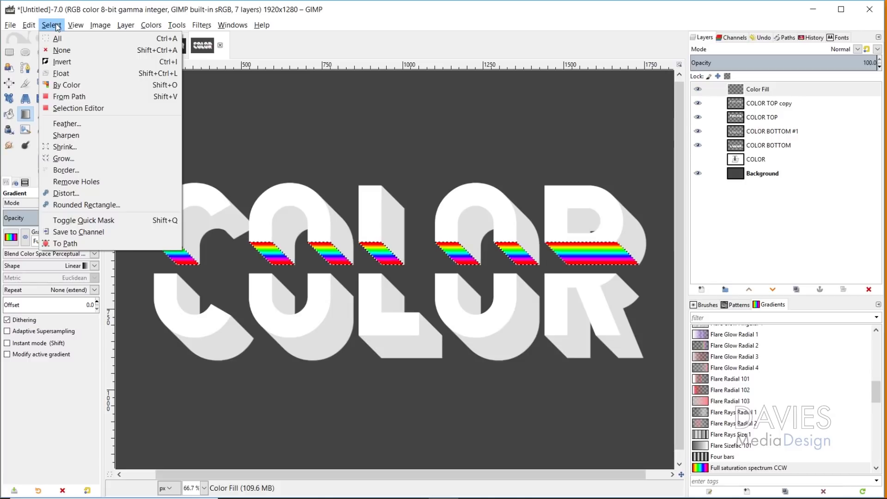
{"action": "left_click", "coordinate": [95, 146]}
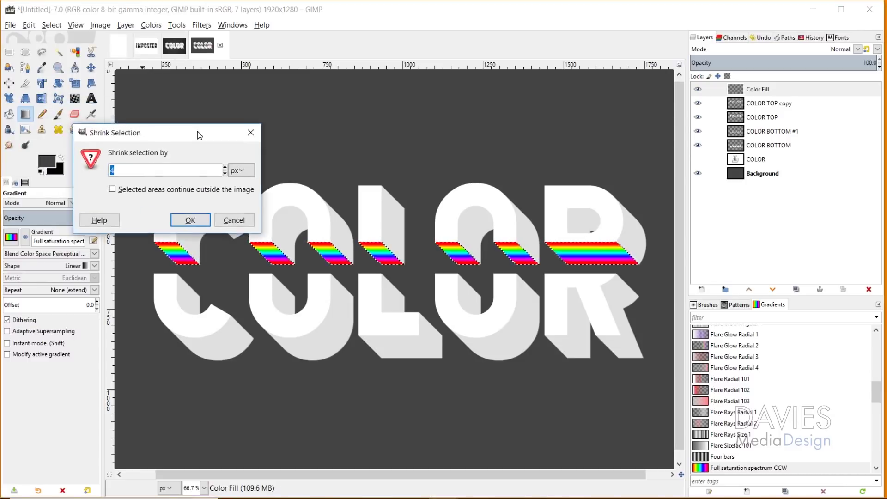
{"action": "left_click", "coordinate": [192, 214]}
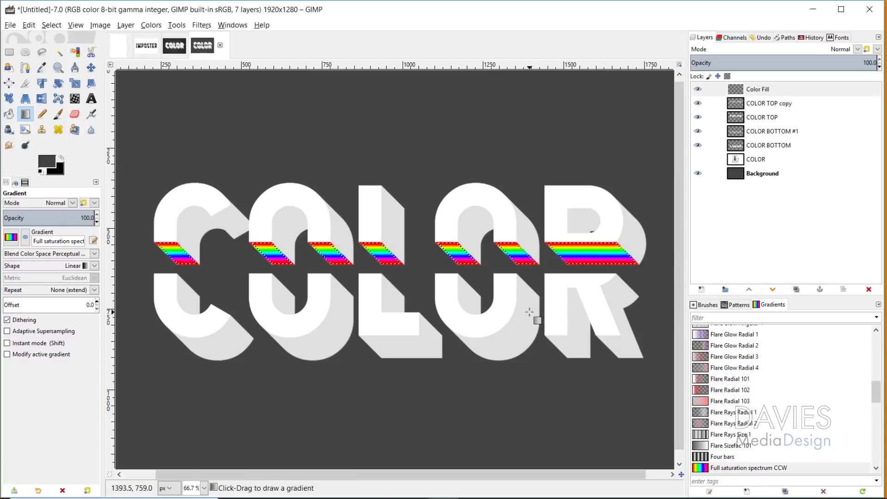
Delete the gradient outside the shrunken selection to leave a thin border around each slice face, and clear the selection.
{"action": "left_click", "coordinate": [51, 25]}
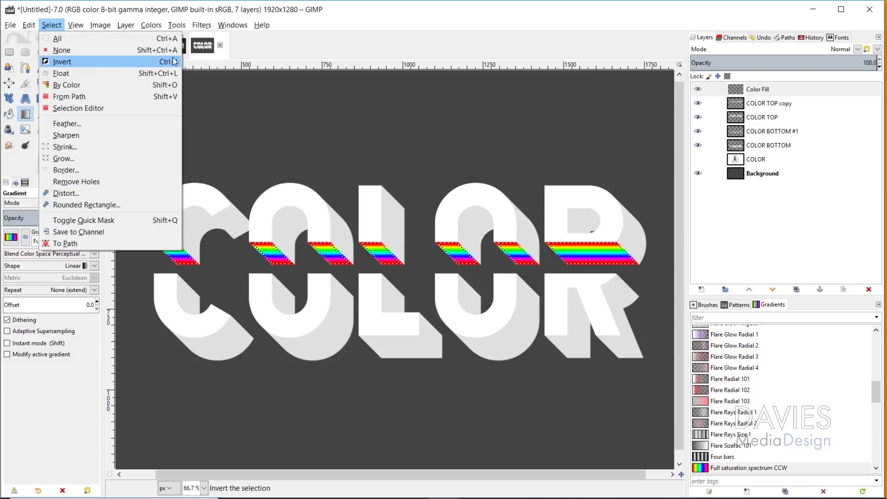
{"action": "left_click", "coordinate": [286, 190]}
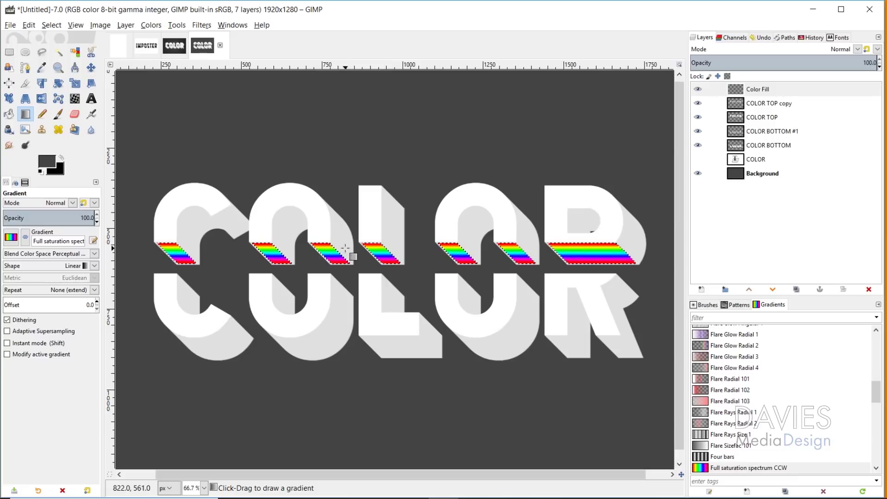
{"action": "key", "text": "ctrl+shift+a"}
{"action": "key", "text": "minus"}
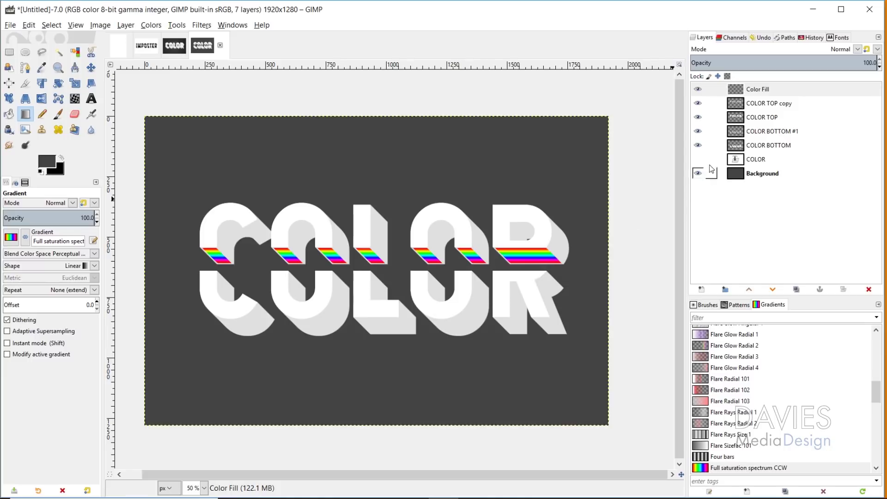
Apply a black drop shadow to COLOR TOP and COLOR BOTTOM with X and Y 20, blur radius 10 and opacity 0.5.
{"action": "left_click", "coordinate": [735, 119]}
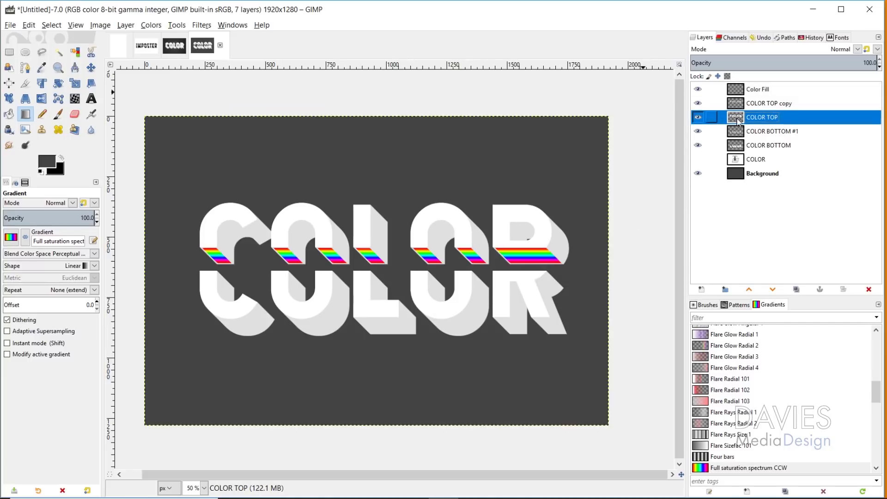
{"action": "left_click", "coordinate": [200, 26]}
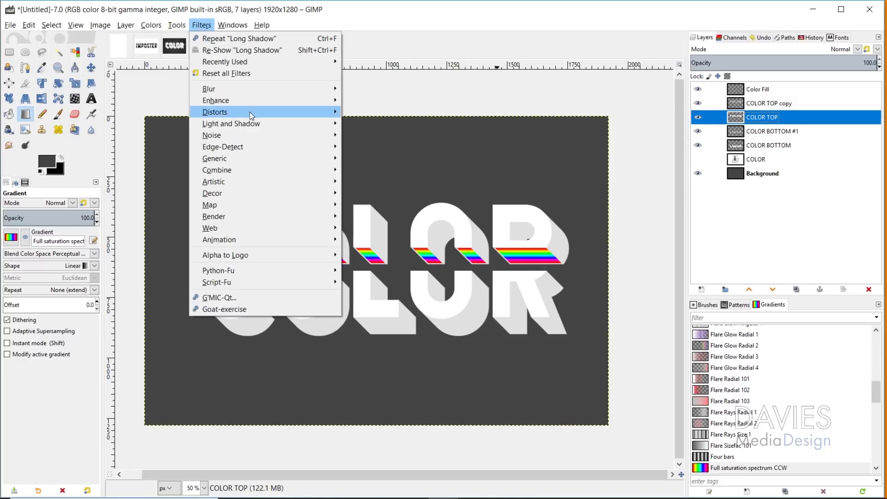
{"action": "mouse_move", "coordinate": [260, 130]}
{"action": "left_click", "coordinate": [376, 187]}
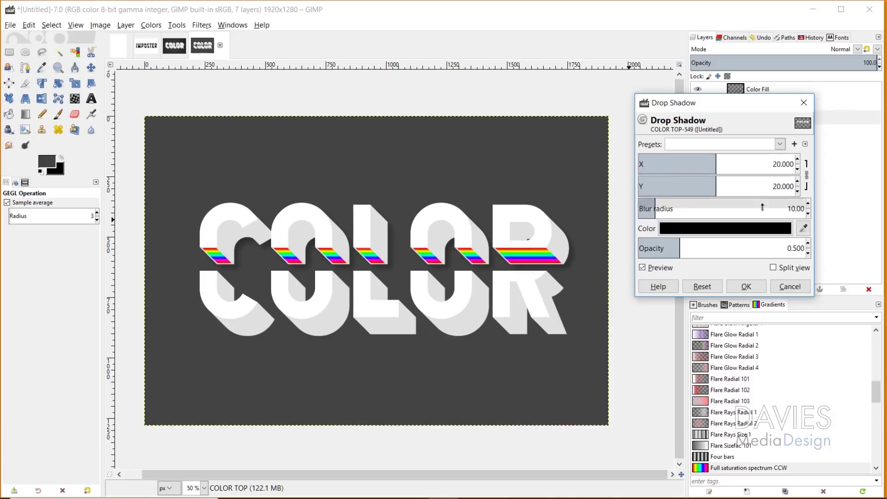
{"action": "left_click", "coordinate": [745, 286]}
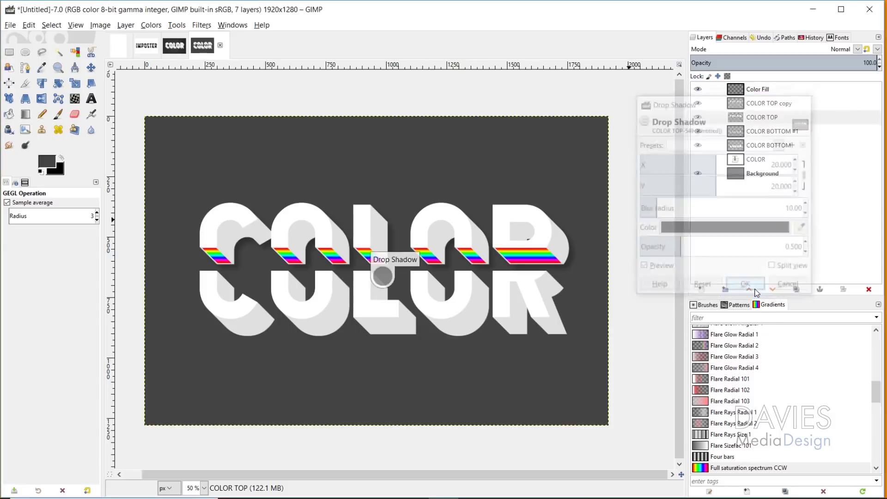
{"action": "left_click", "coordinate": [739, 146]}
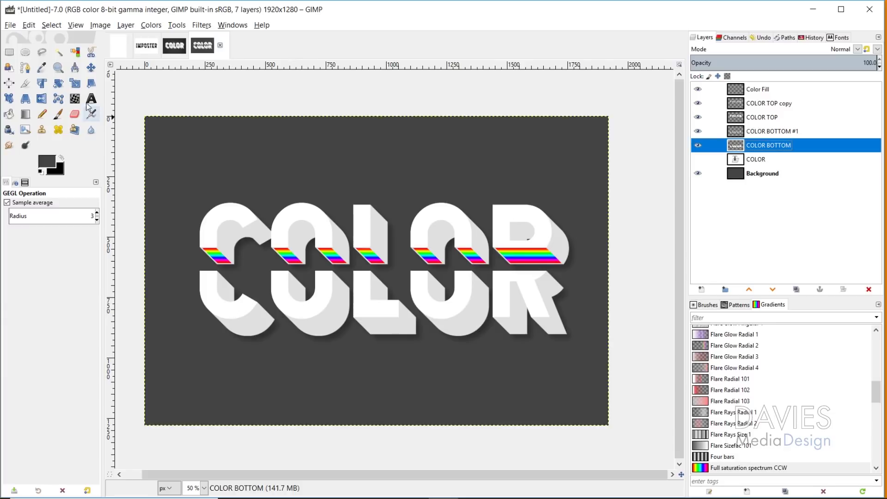
Hide the COLOR BOTTOM #1 layer and move the COLOR BOTTOM letters straight up against the upper halves.
{"action": "left_click", "coordinate": [91, 67]}
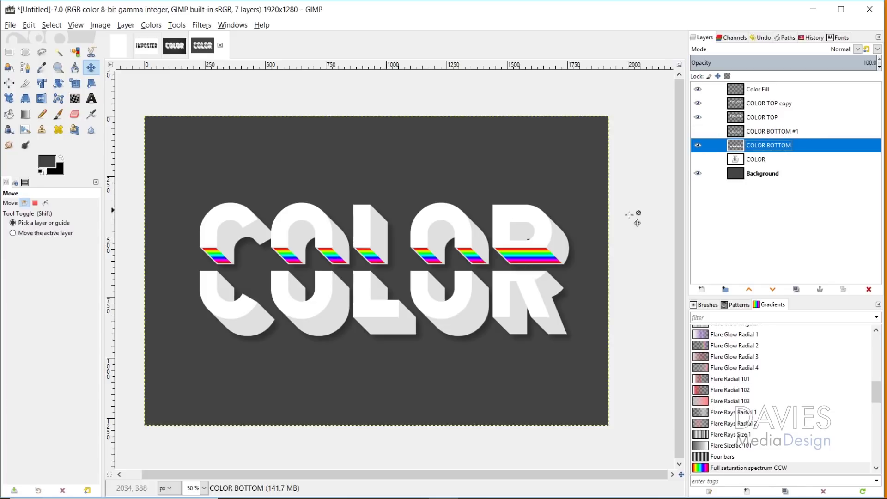
{"action": "left_click_drag", "start_coordinate": [535, 301], "coordinate": [535, 283]}
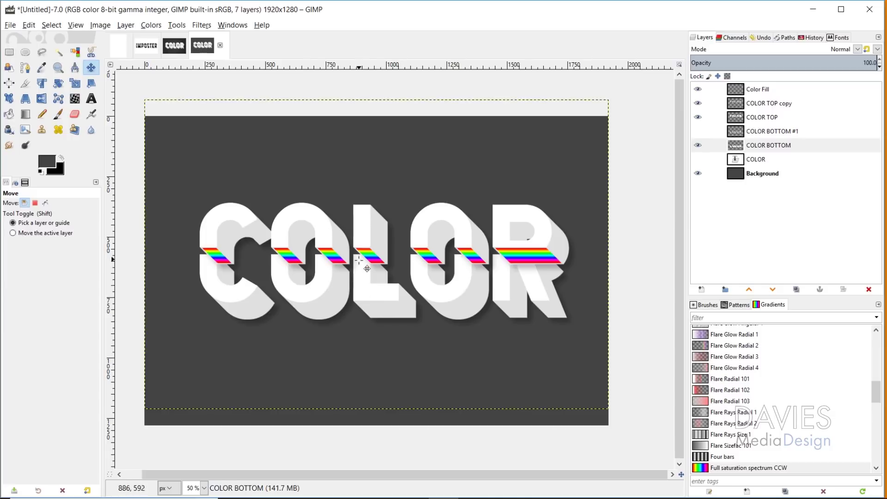
Place COLOR BOTTOM at the top of the layer stack and shift it slightly down to expose more of the rainbow faces.
{"action": "left_click_drag", "start_coordinate": [740, 147], "coordinate": [741, 86]}
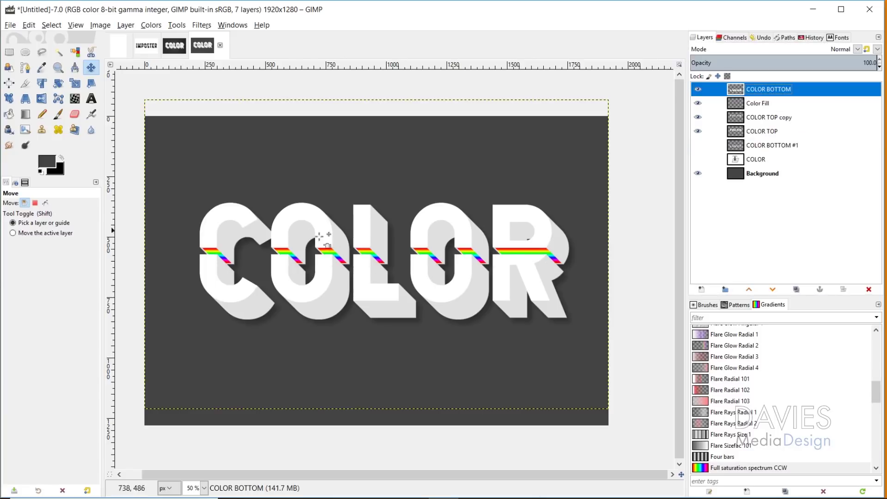
{"action": "left_click_drag", "start_coordinate": [366, 275], "coordinate": [367, 280]}
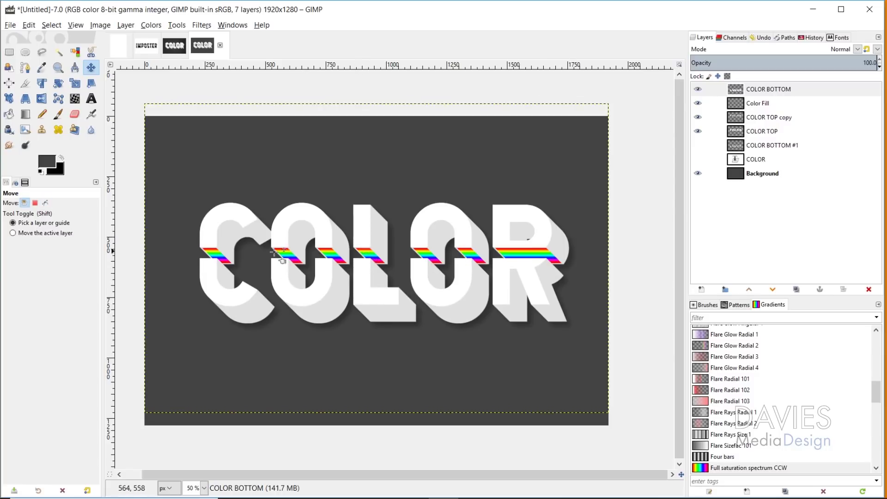
{"action": "left_click_drag", "start_coordinate": [367, 273], "coordinate": [369, 277]}
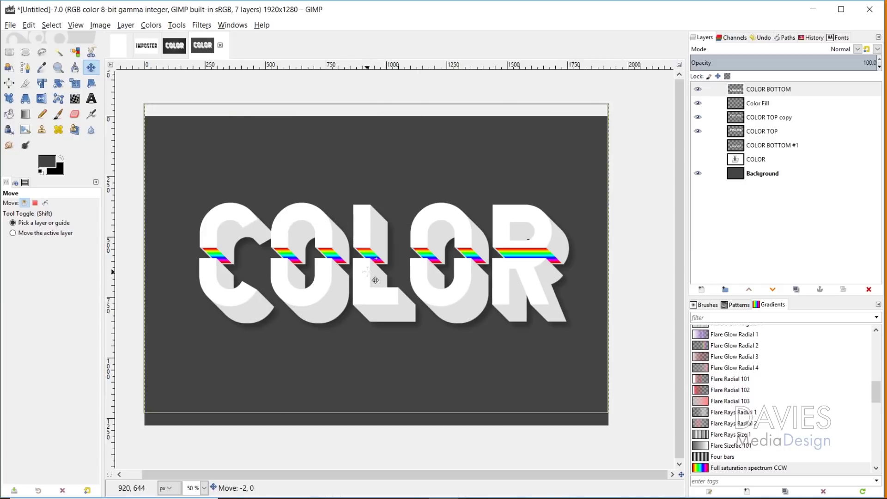
Select the Background layer and save the composition as Color Gradient Composition.xcf in the GIMP Photos folder.
{"action": "left_click", "coordinate": [298, 125]}
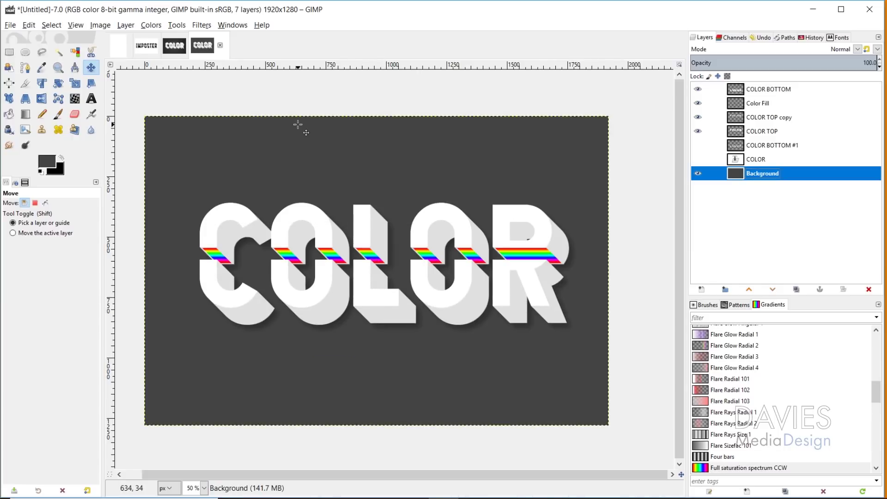
{"action": "key", "text": "ctrl+s"}
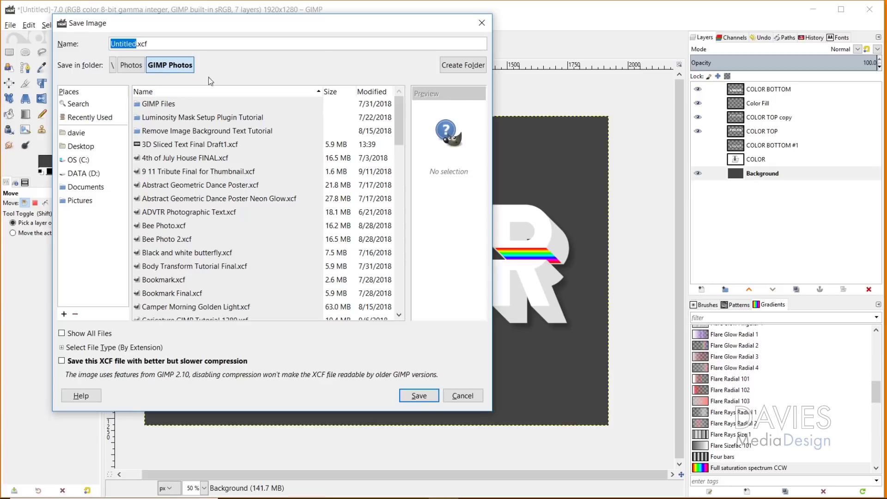
{"action": "type", "text": "Color Gradient Composition"}
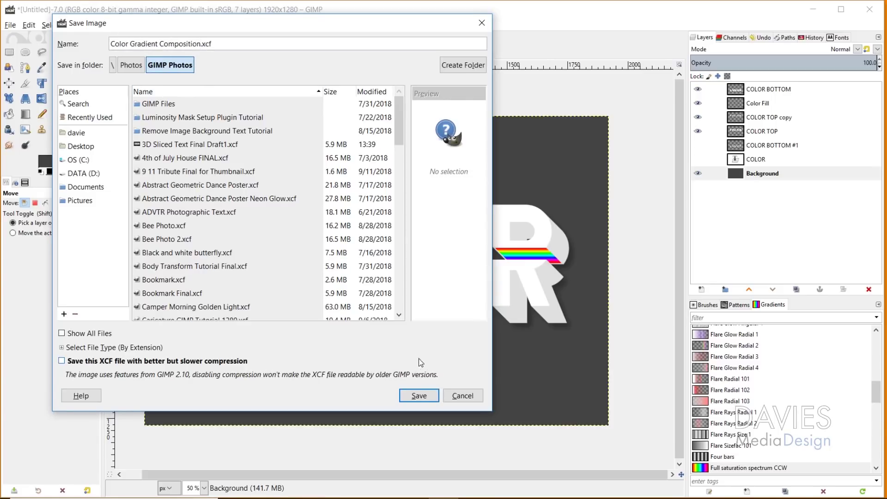
{"action": "left_click", "coordinate": [418, 396]}
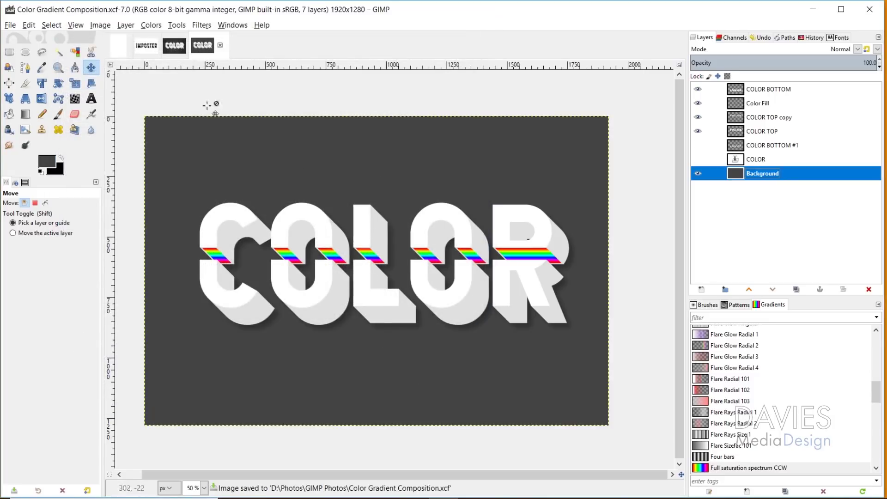
Export the composition as the JPEG image Color Gradient Composition.jpg to the GIMP Photos folder at quality 100.
{"action": "left_click", "coordinate": [10, 25]}
{"action": "left_click", "coordinate": [41, 174]}
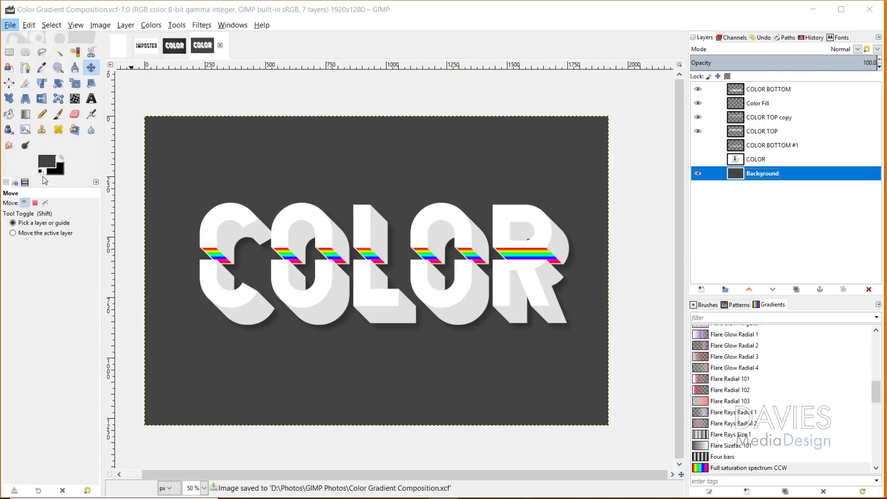
{"action": "left_click", "coordinate": [464, 375]}
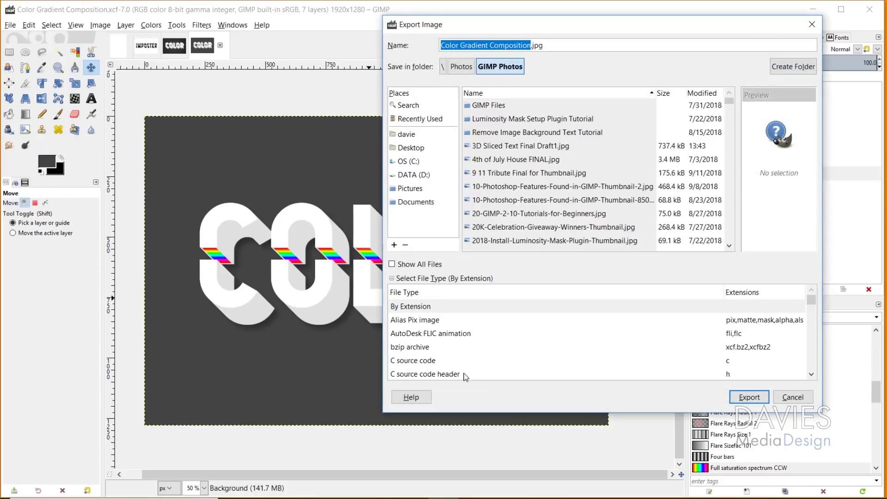
{"action": "scroll", "coordinate": [489, 343], "scroll_direction": "down", "scroll_amount": 6}
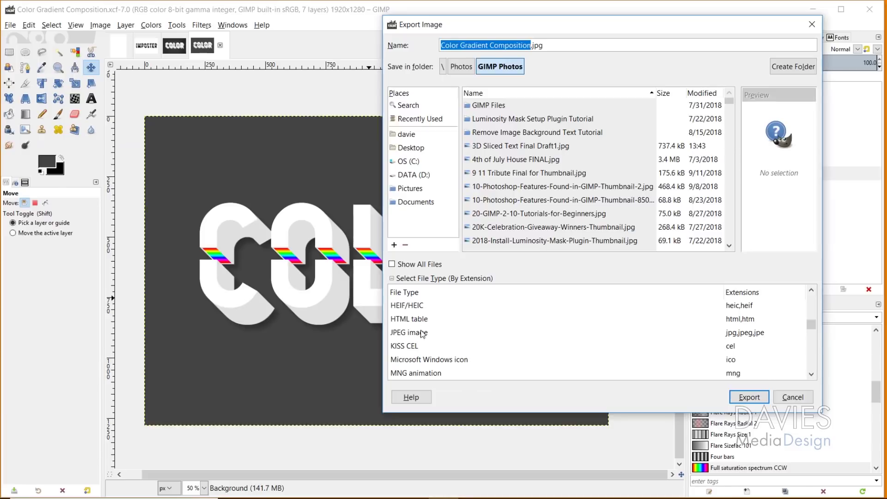
{"action": "left_click", "coordinate": [422, 332]}
{"action": "left_click", "coordinate": [749, 397]}
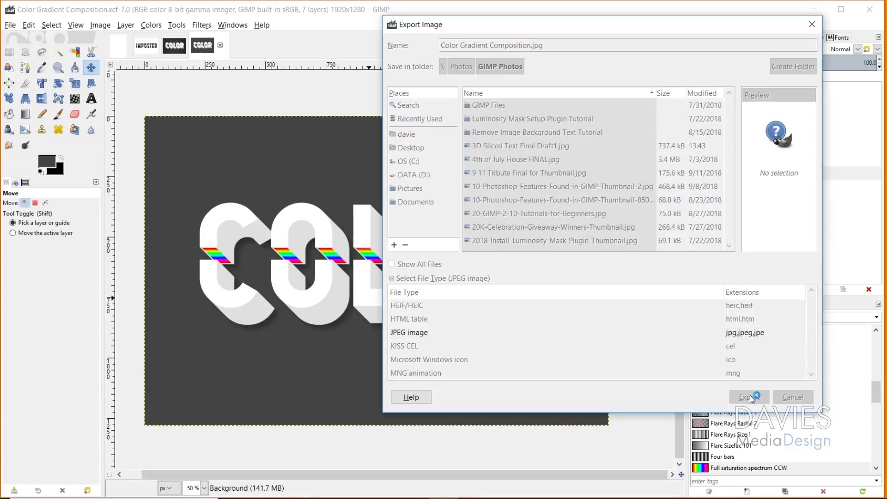
{"action": "left_click_drag", "start_coordinate": [469, 224], "coordinate": [535, 253]}
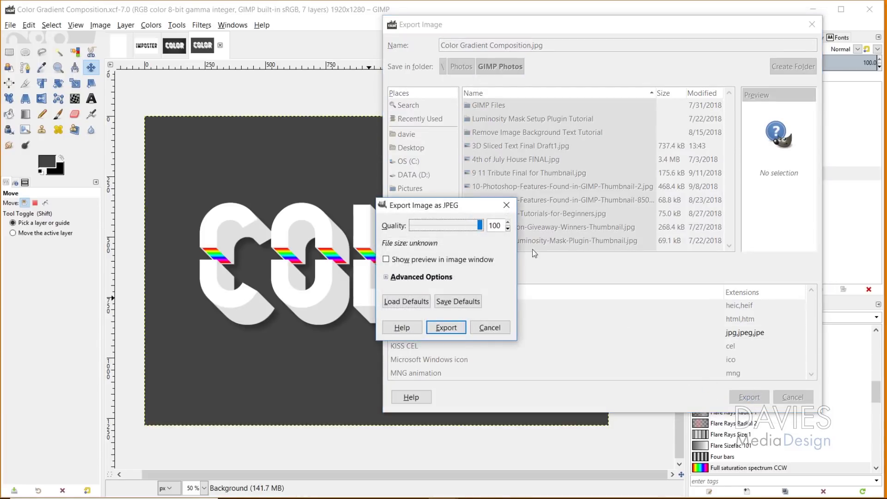
{"action": "left_click", "coordinate": [446, 328]}
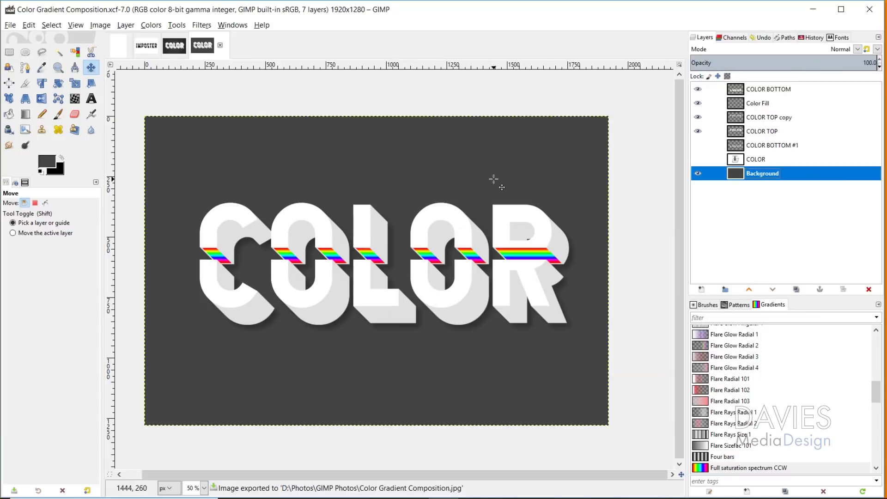